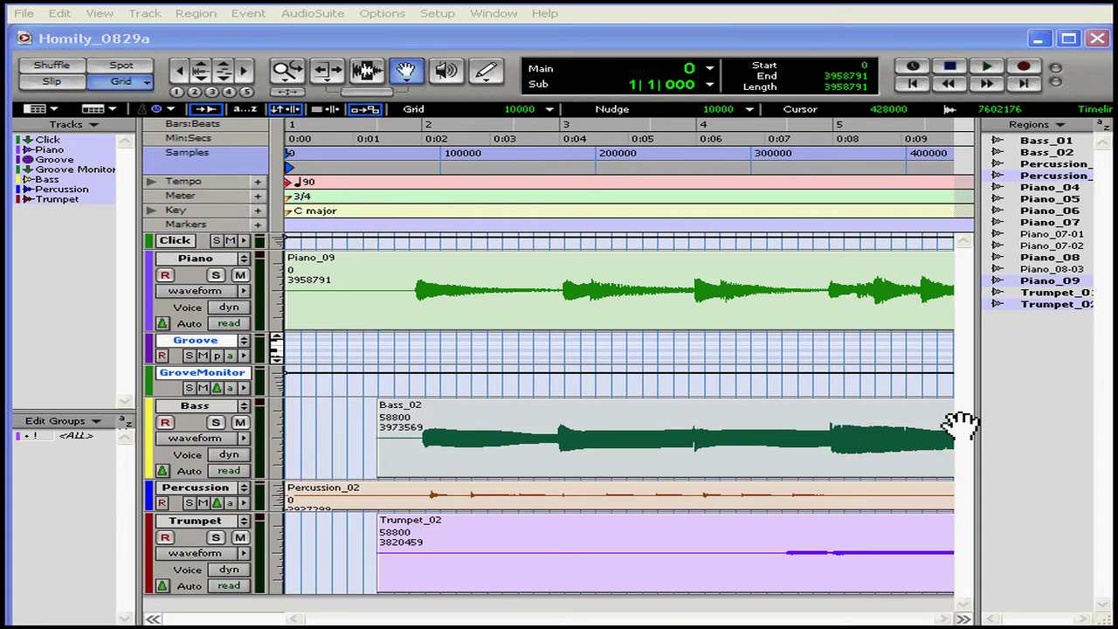
# - Hide the Markers, Tempo, Meter, Key Signatures and Bars:Beats rulers in the Edit window
pyautogui.click(111, 109)
pyautogui.click(124, 166)
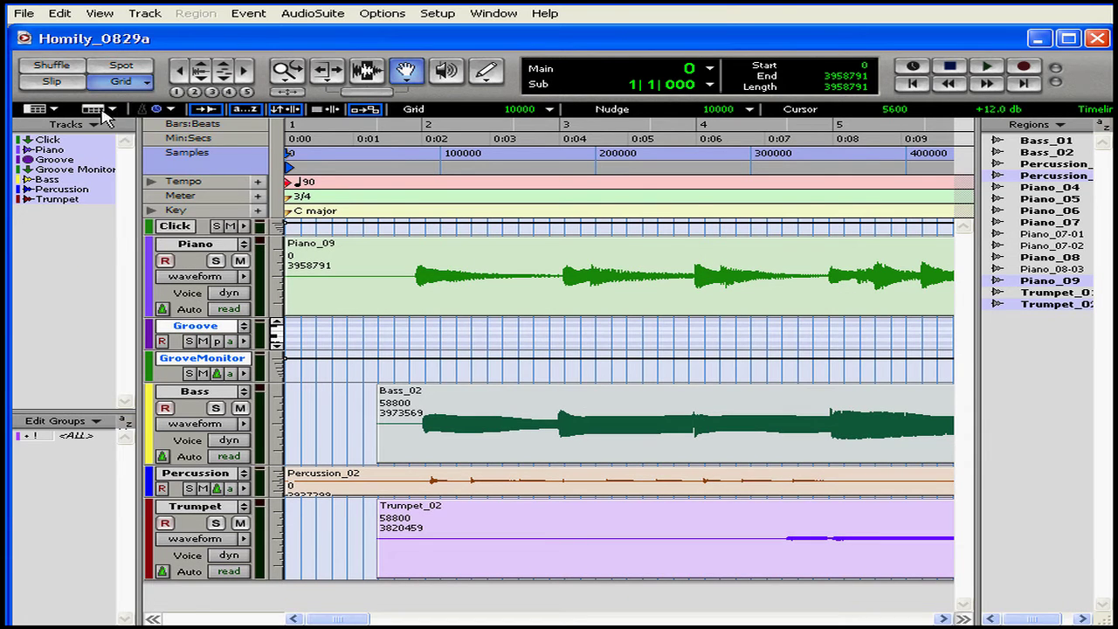
pyautogui.click(111, 109)
pyautogui.click(124, 180)
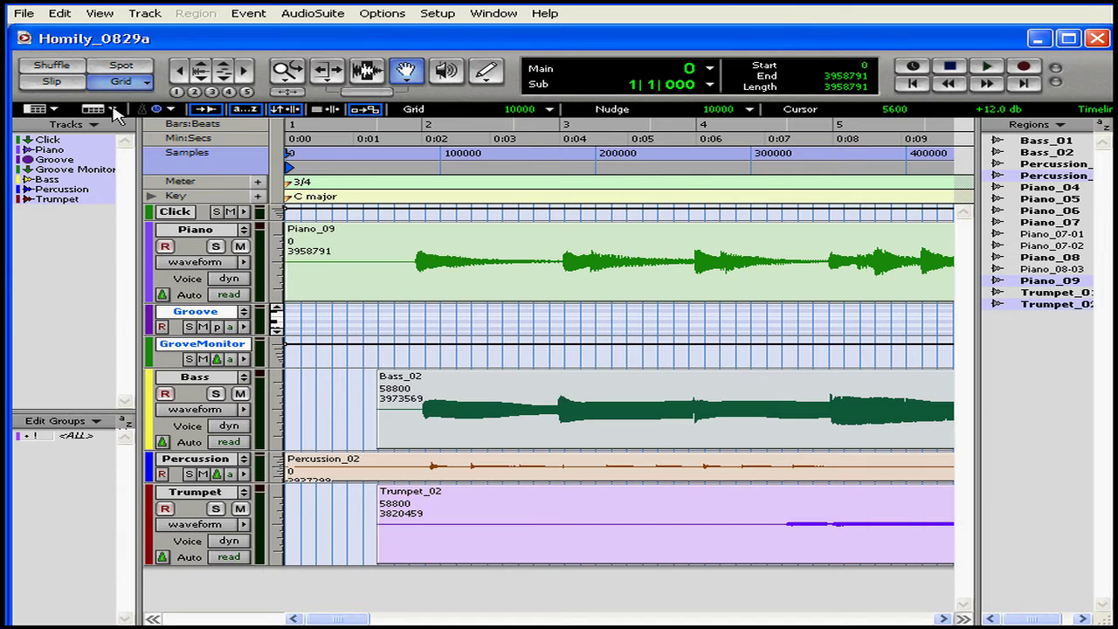
pyautogui.click(111, 110)
pyautogui.click(121, 198)
pyautogui.click(111, 110)
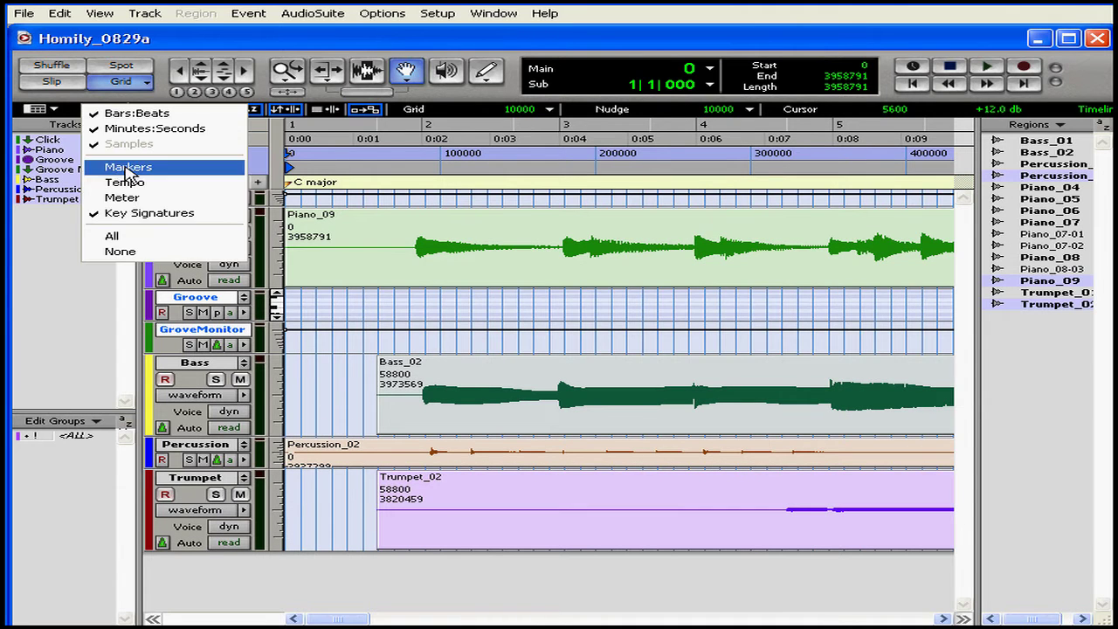
pyautogui.click(142, 214)
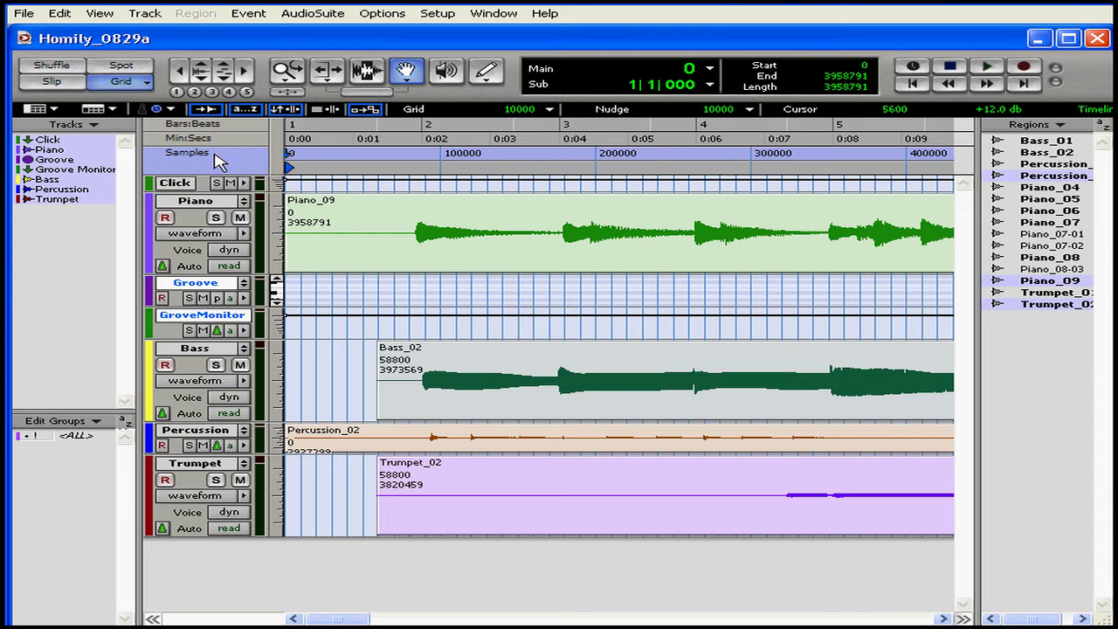
pyautogui.click(112, 109)
pyautogui.click(118, 114)
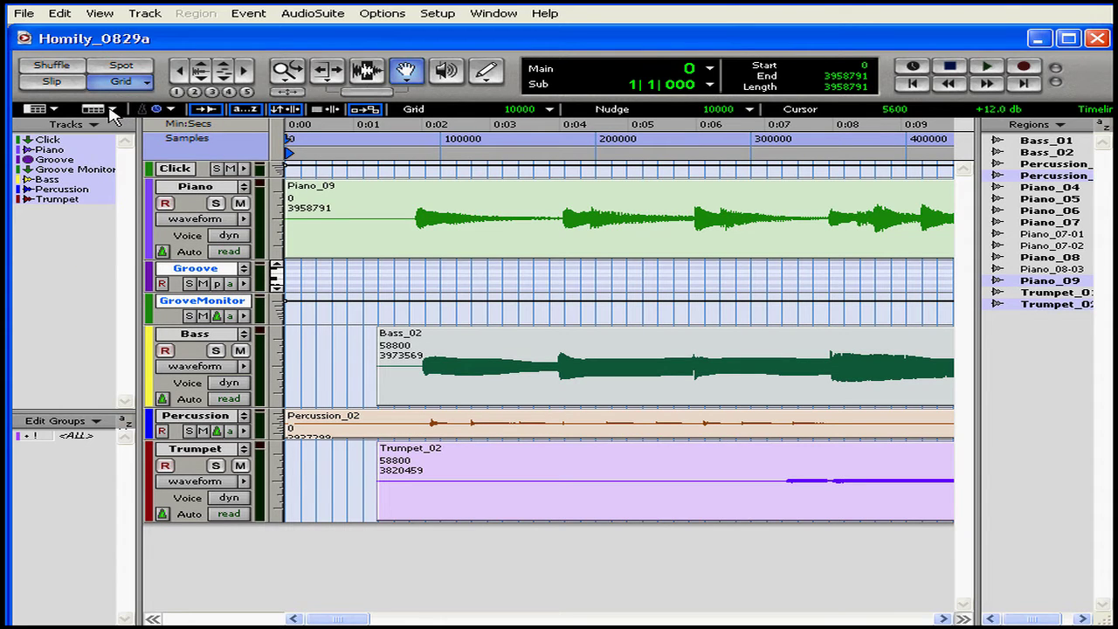
# - Make Min:Secs the main time scale and hide the Samples ruler
pyautogui.click(112, 110)
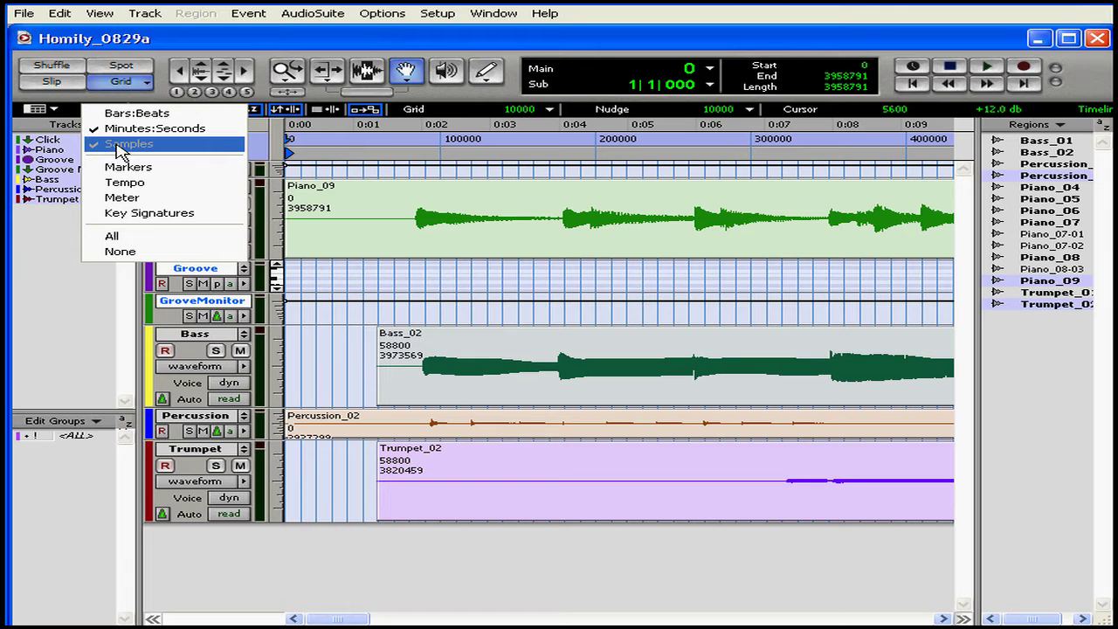
pyautogui.click(115, 110)
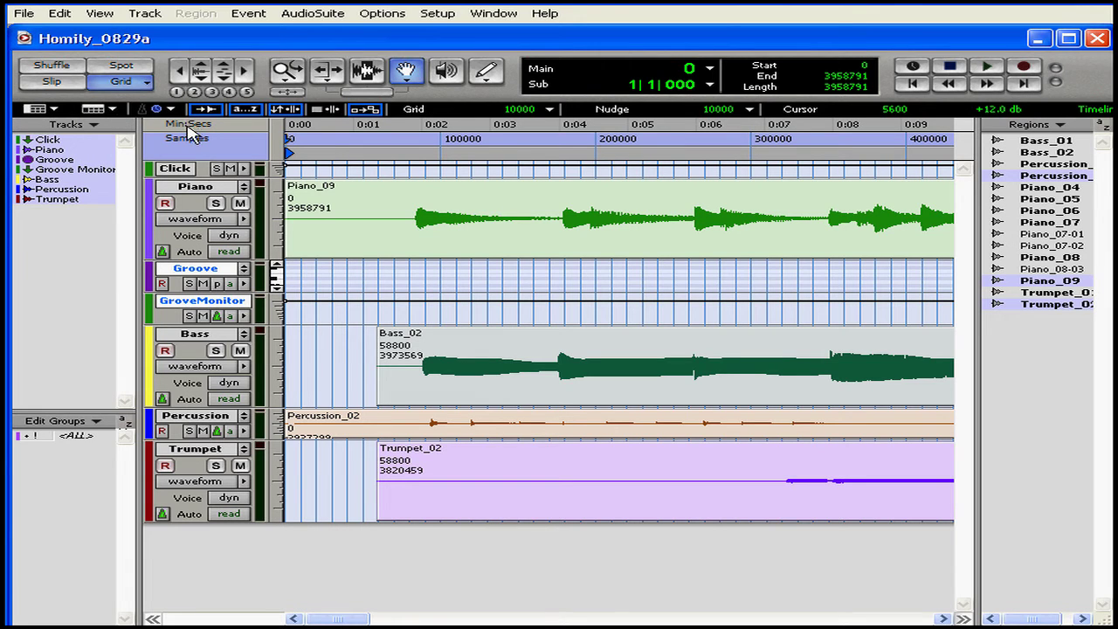
pyautogui.click(190, 126)
pyautogui.click(114, 110)
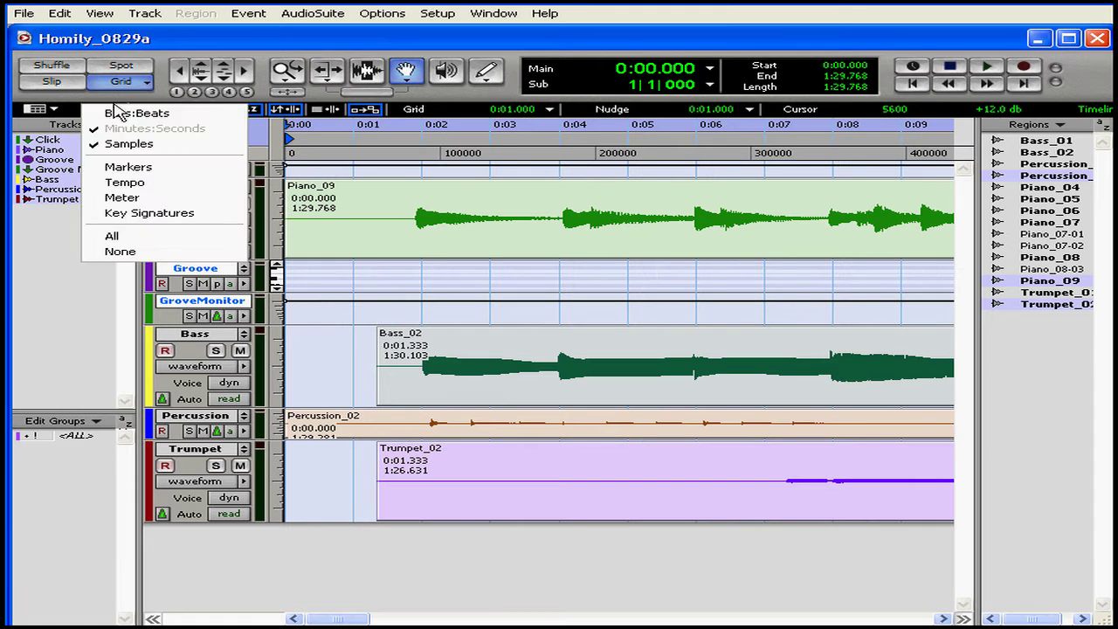
pyautogui.click(123, 144)
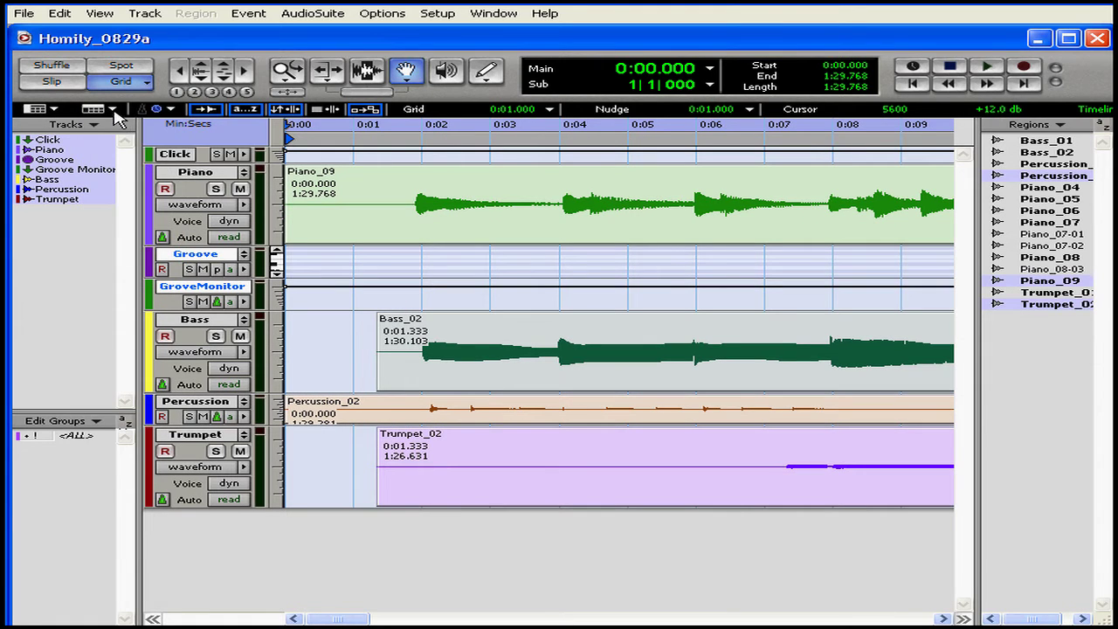
pyautogui.click(114, 110)
pyautogui.click(115, 114)
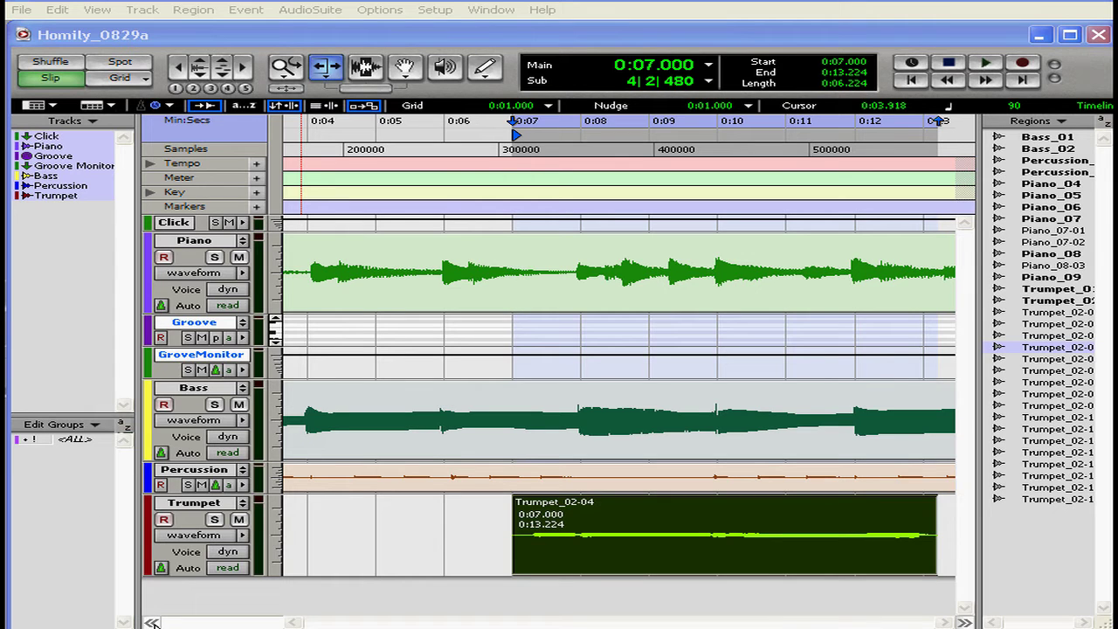
# - Hide the Tracks list and the Regions list to widen the timeline area
pyautogui.click(151, 622)
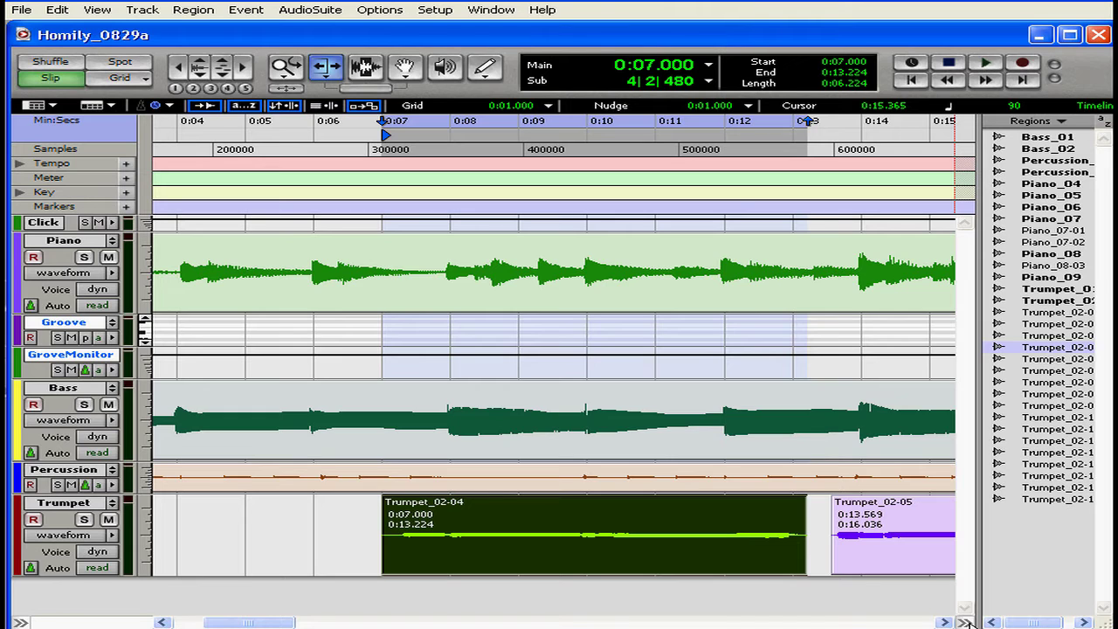
pyautogui.click(966, 622)
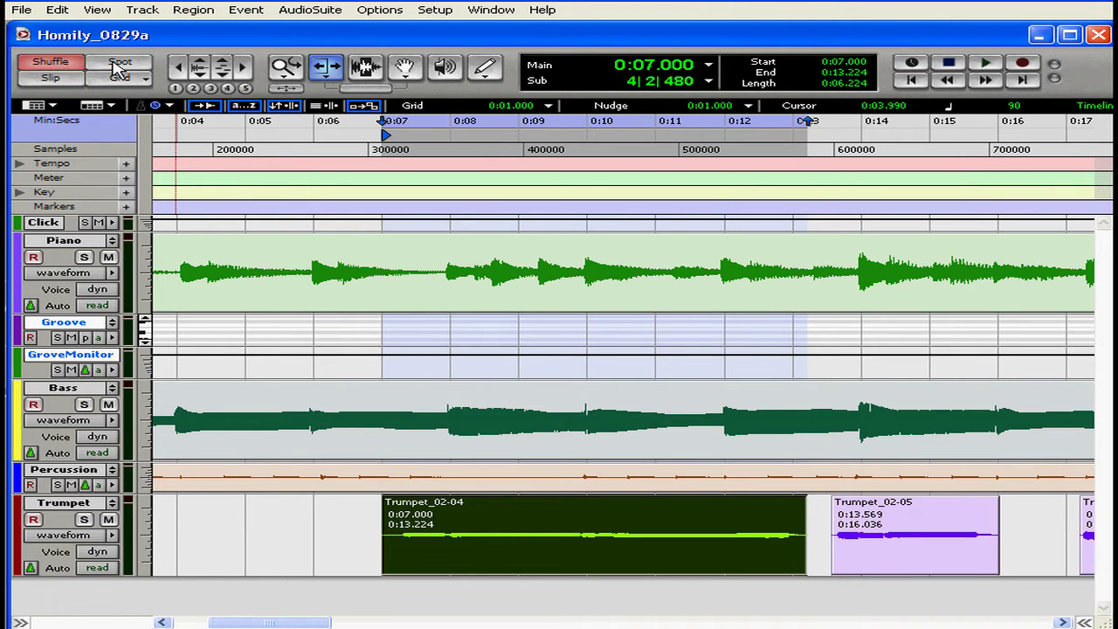
# - In Slip mode, move the Trumpet_02-04 region slightly earlier with the Grabber so it starts at about 0:06.764
pyautogui.click(115, 81)
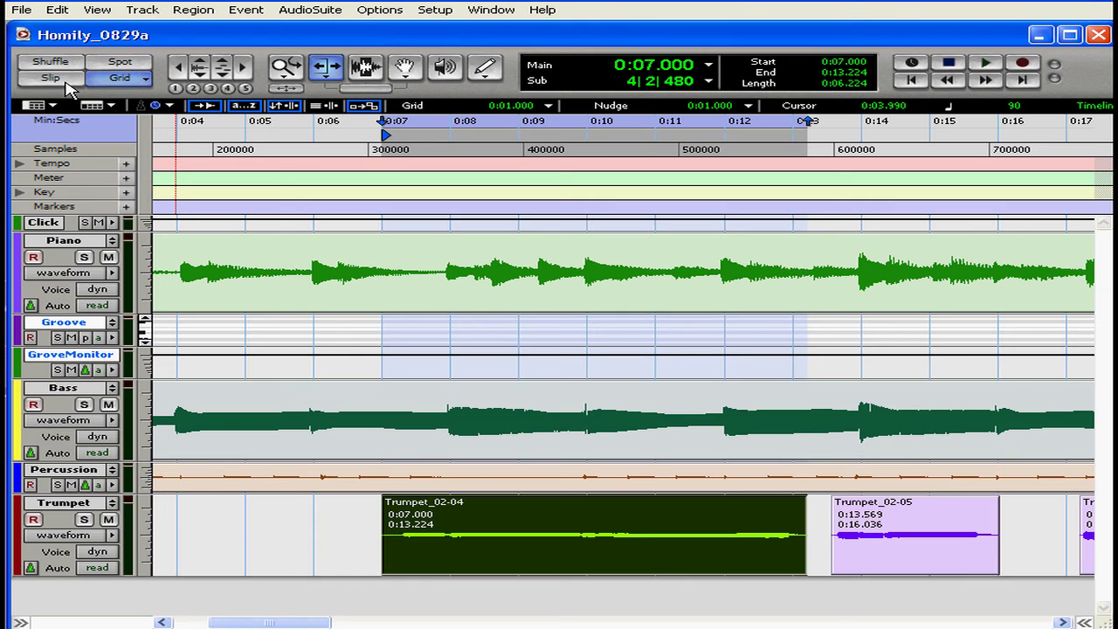
pyautogui.click(66, 83)
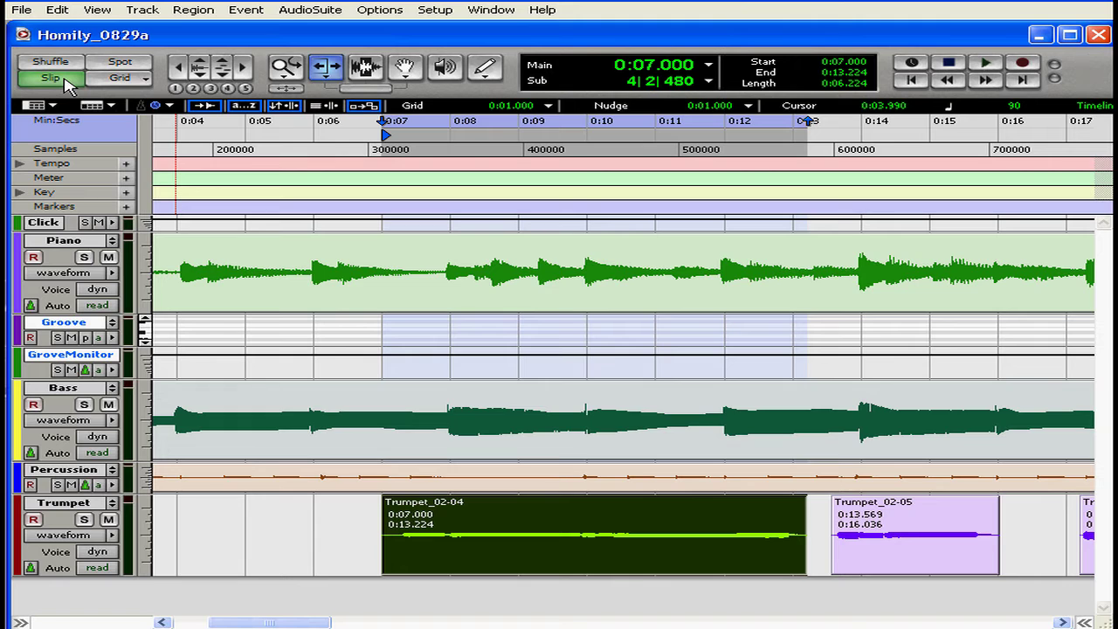
pyautogui.click(407, 70)
pyautogui.moveTo(427, 529)
pyautogui.mouseDown()
pyautogui.moveTo(387, 531)
pyautogui.moveTo(418, 537)
pyautogui.mouseUp()
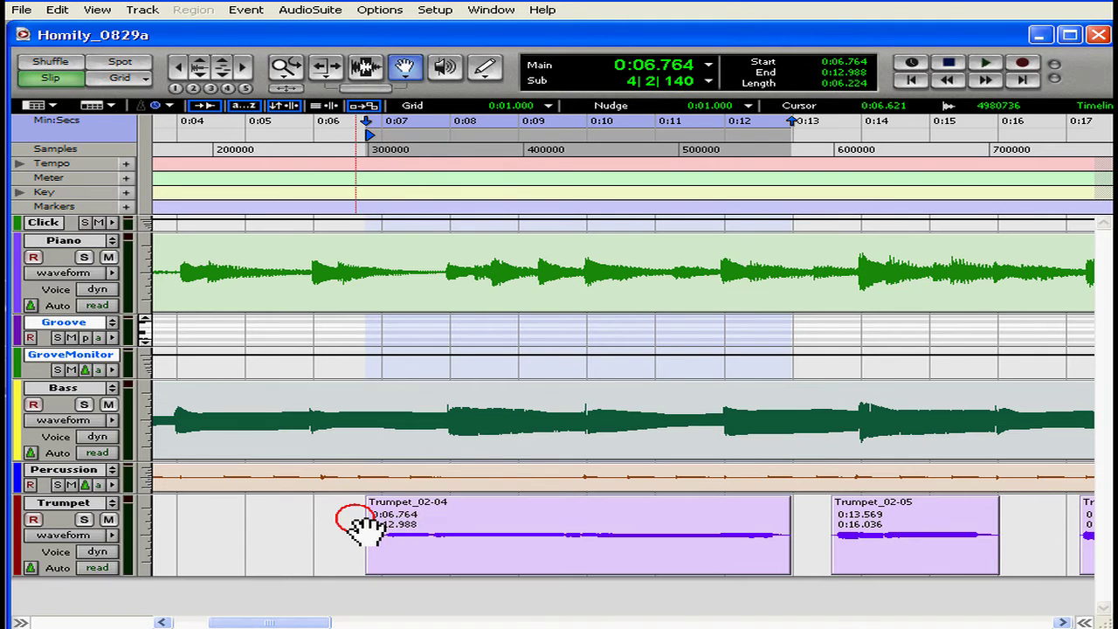
pyautogui.click(376, 524)
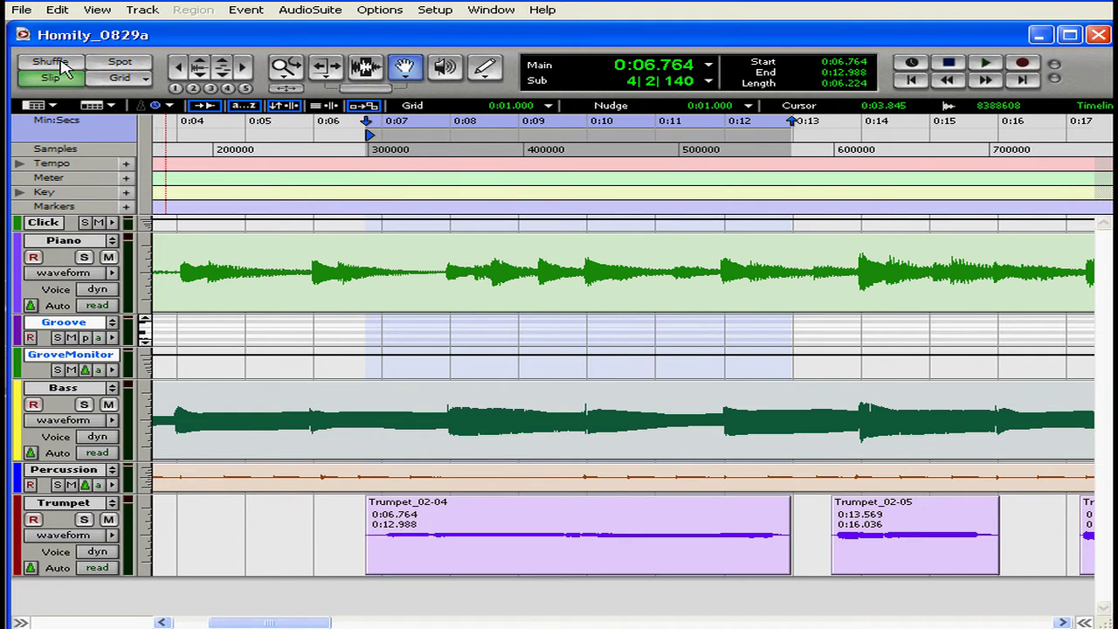
# - In Shuffle mode, try moving the Trumpet_02-05 region against and ahead of Trumpet_02-04, and undo the swap
pyautogui.click(61, 64)
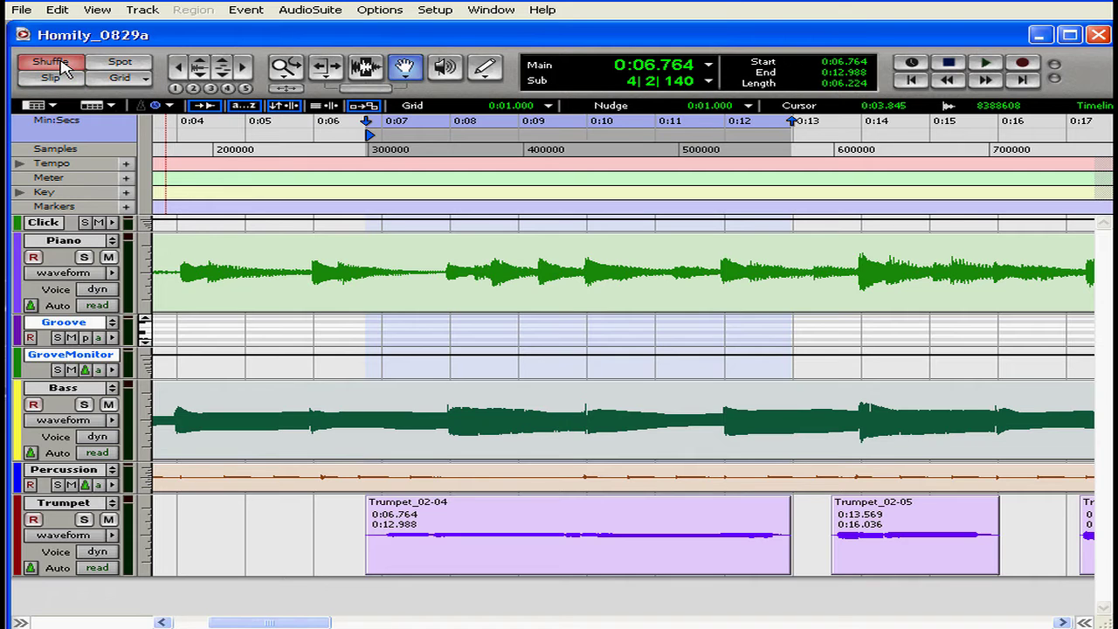
pyautogui.click(966, 537)
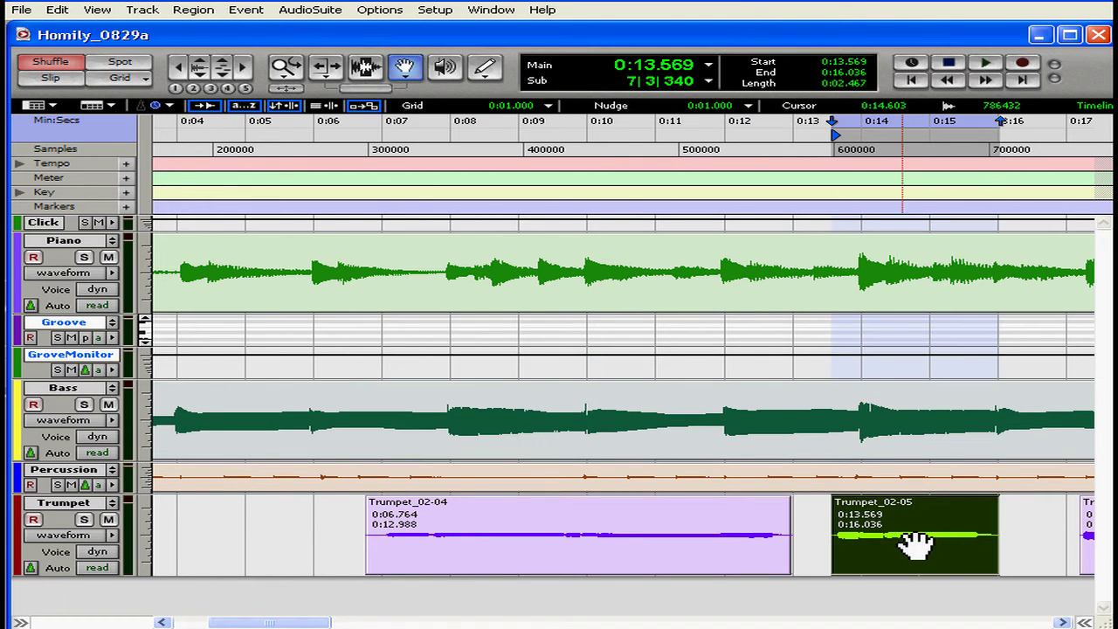
pyautogui.moveTo(882, 548); pyautogui.dragTo(349, 568)
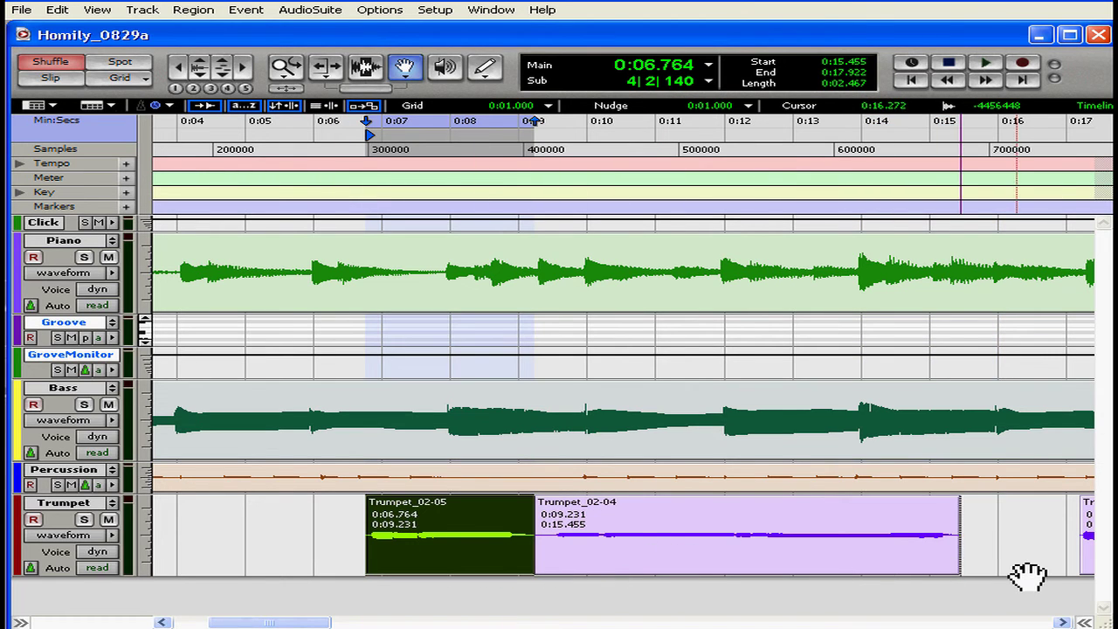
pyautogui.hotkey('ctrl', 'z')
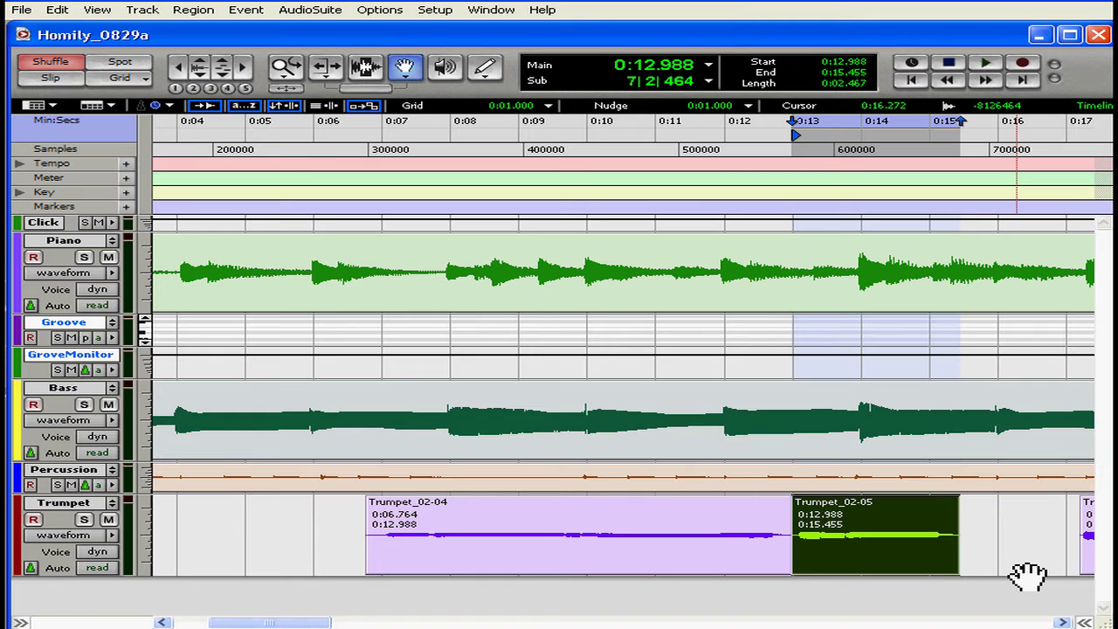
# - Try moving the Trumpet_02-05 region along the timeline in Grid mode, and undo the moves made to it
pyautogui.click(120, 78)
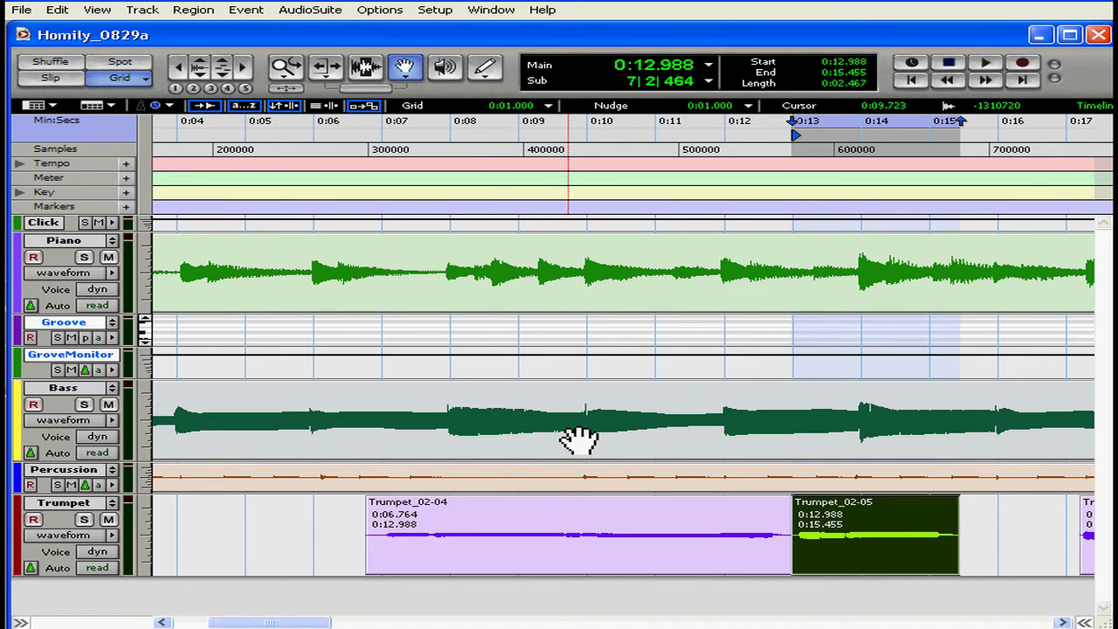
pyautogui.click(880, 534)
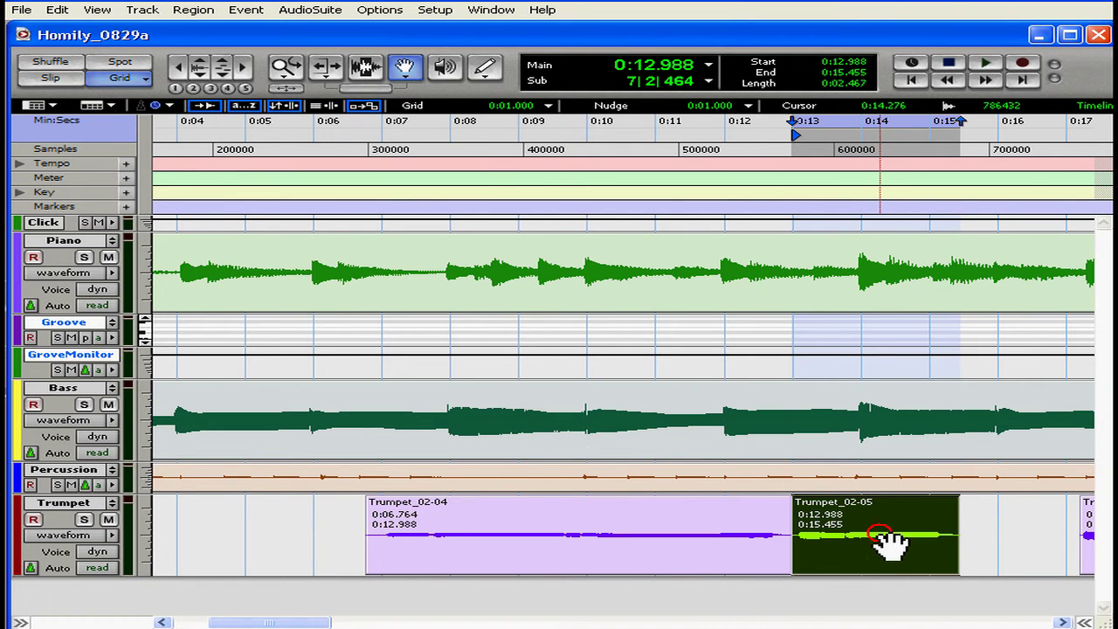
pyautogui.moveTo(888, 539); pyautogui.dragTo(933, 527)
pyautogui.hotkey('ctrl', 'z')
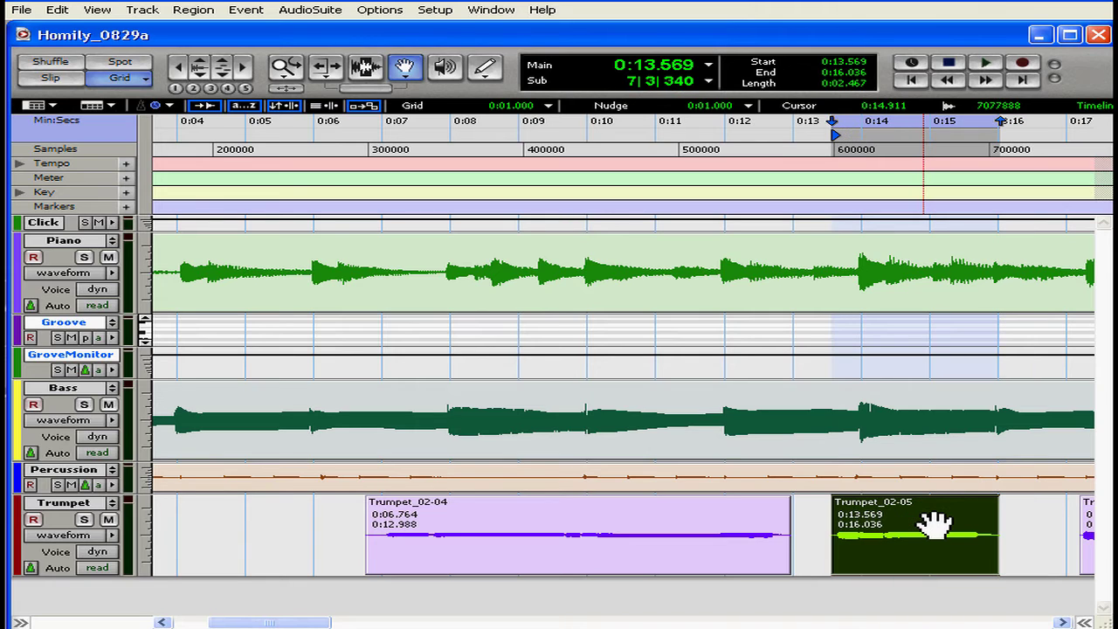
# - In Spot mode, review the Trumpet_02-05 region's time values in the Spot Dialog and accept them
pyautogui.click(122, 67)
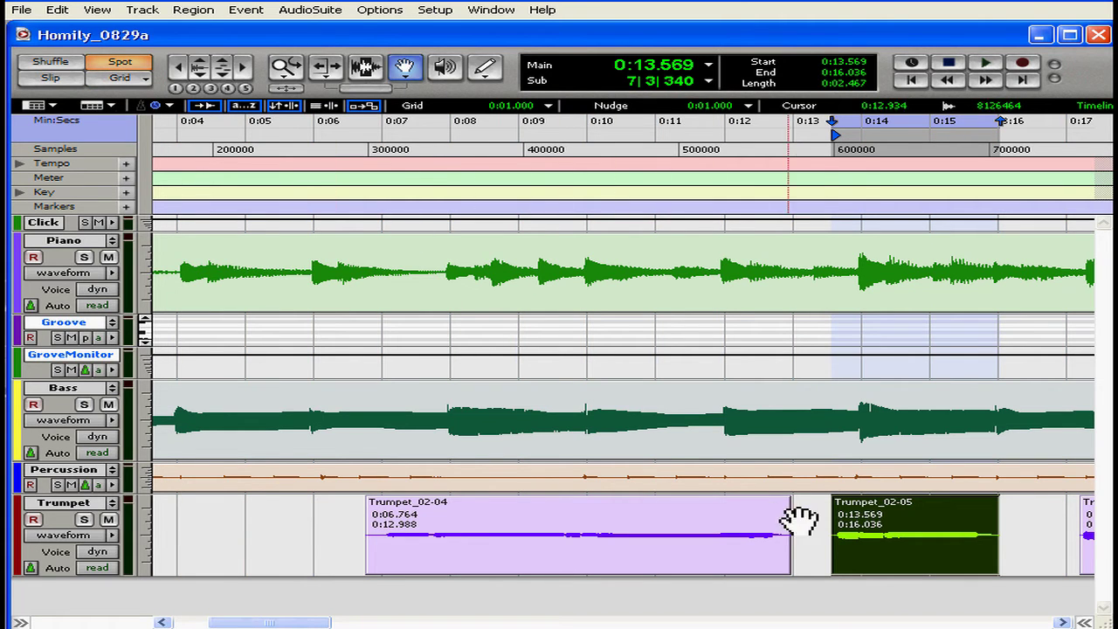
pyautogui.click(872, 529)
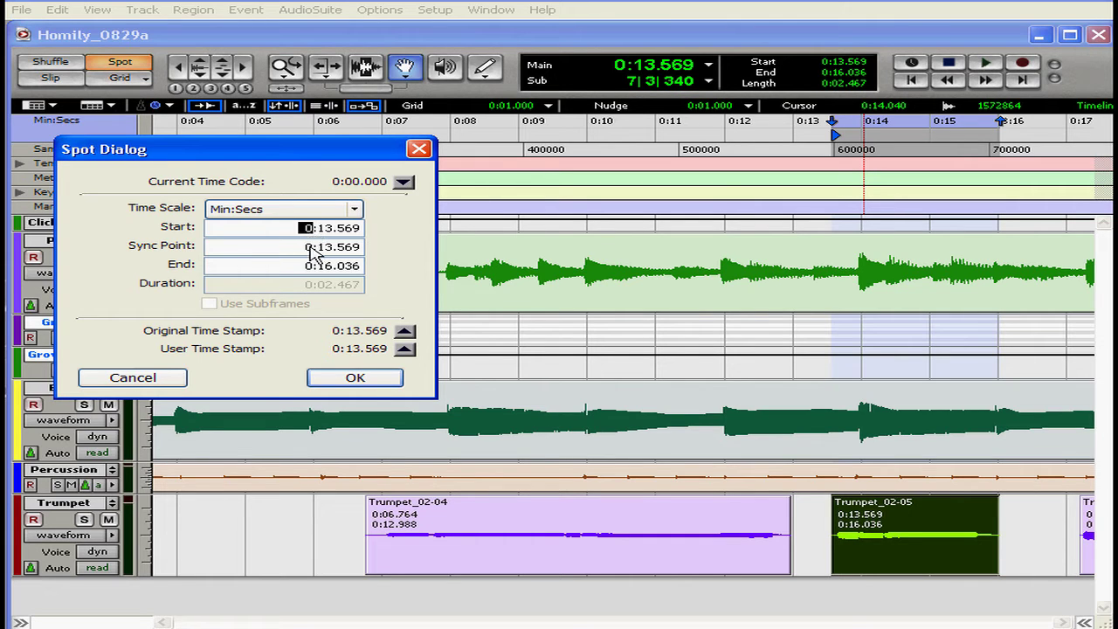
pyautogui.click(355, 378)
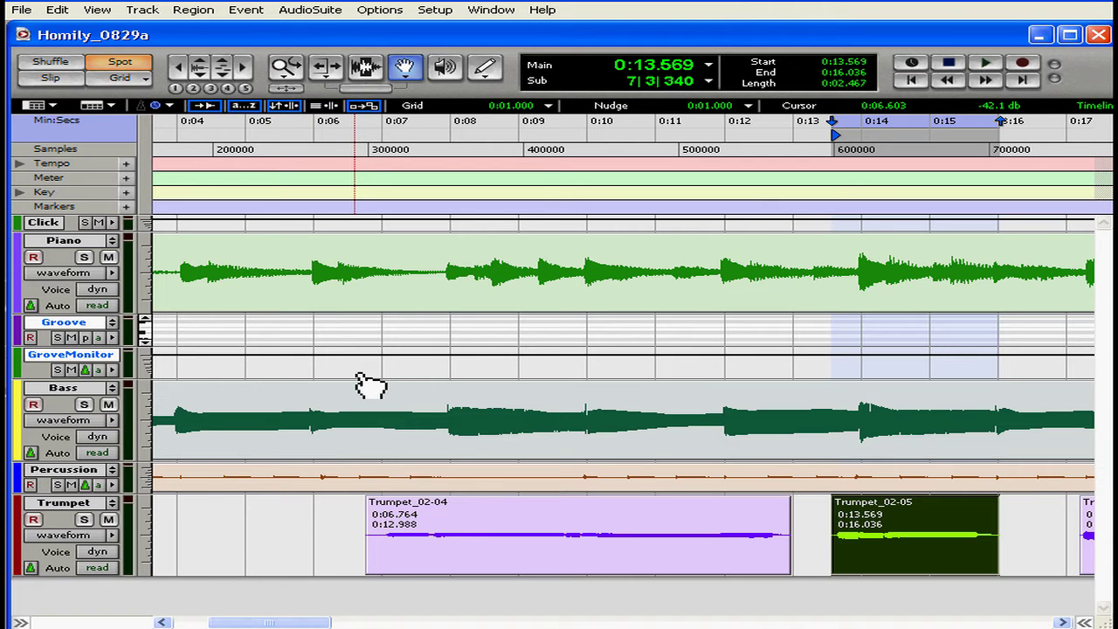
# - Cycle through the Grid, Shuffle, Slip and Spot edit modes, finishing in Slip mode
pyautogui.press('F4')
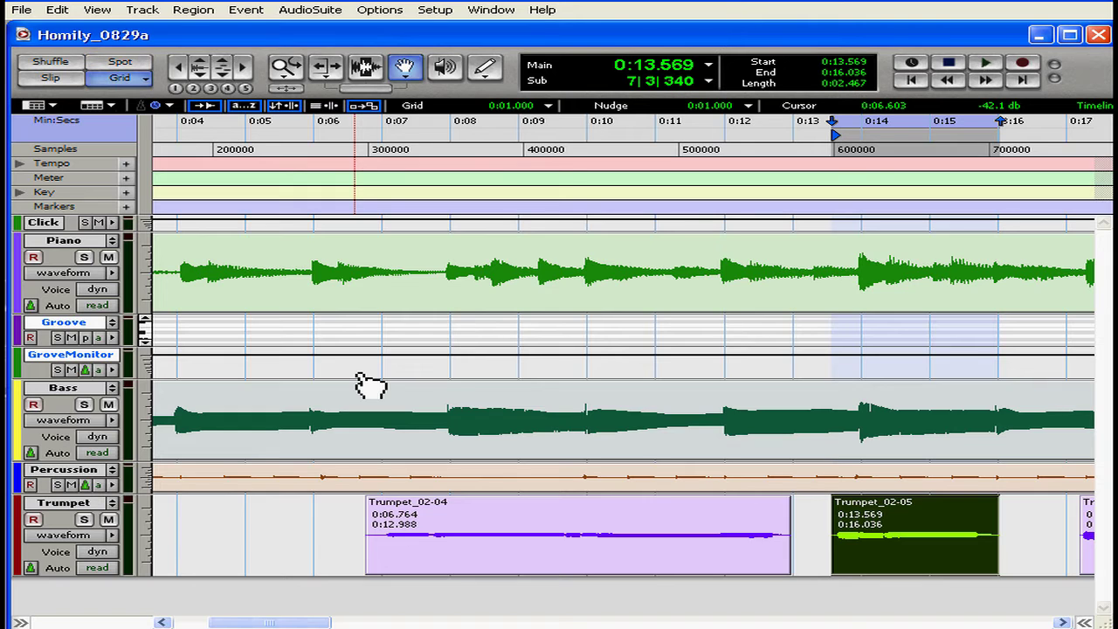
pyautogui.press('F1')
pyautogui.press('F2')
pyautogui.press('F3')
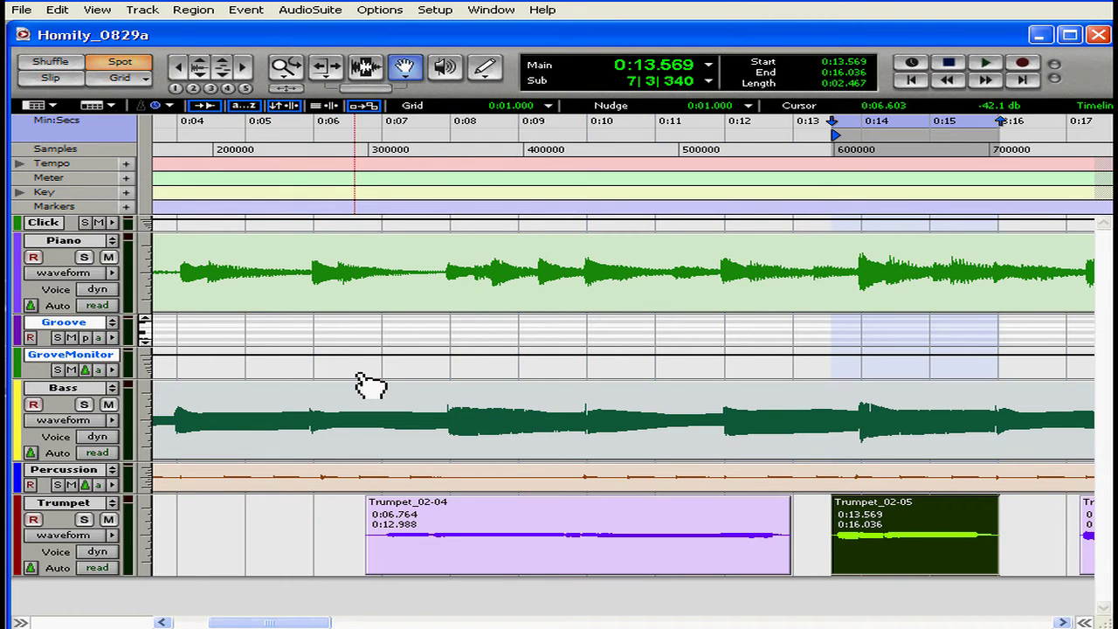
pyautogui.press('F4')
pyautogui.press('F1')
pyautogui.press('F2')
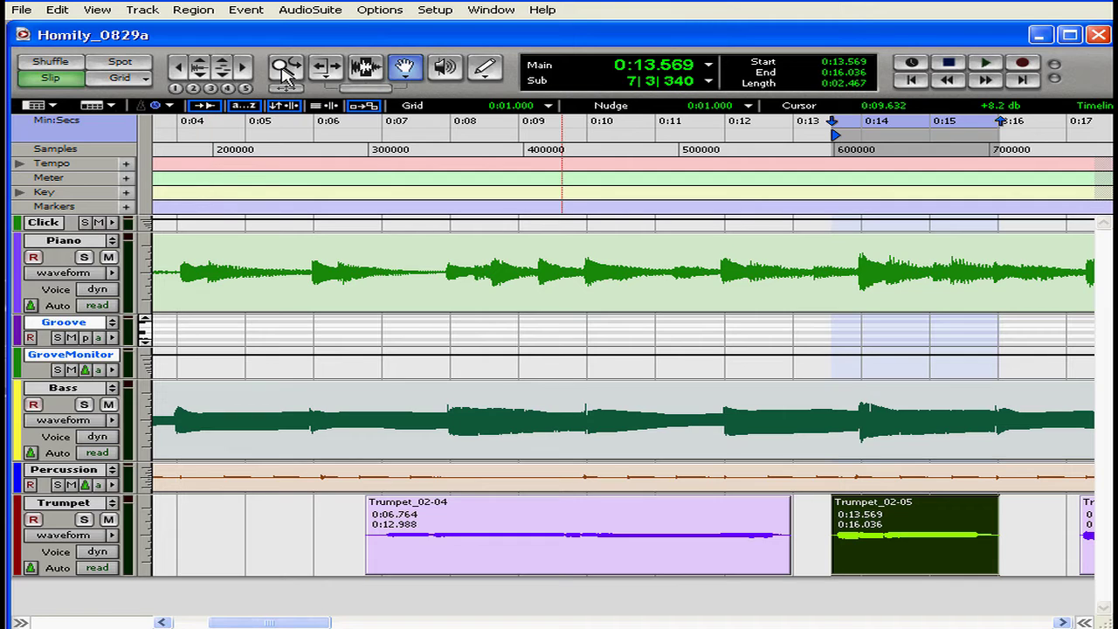
# - Cycle through the Trim, Selector, Grabber, Scrubber and Zoomer edit tools, finishing on the Selector
pyautogui.click(326, 68)
pyautogui.click(367, 74)
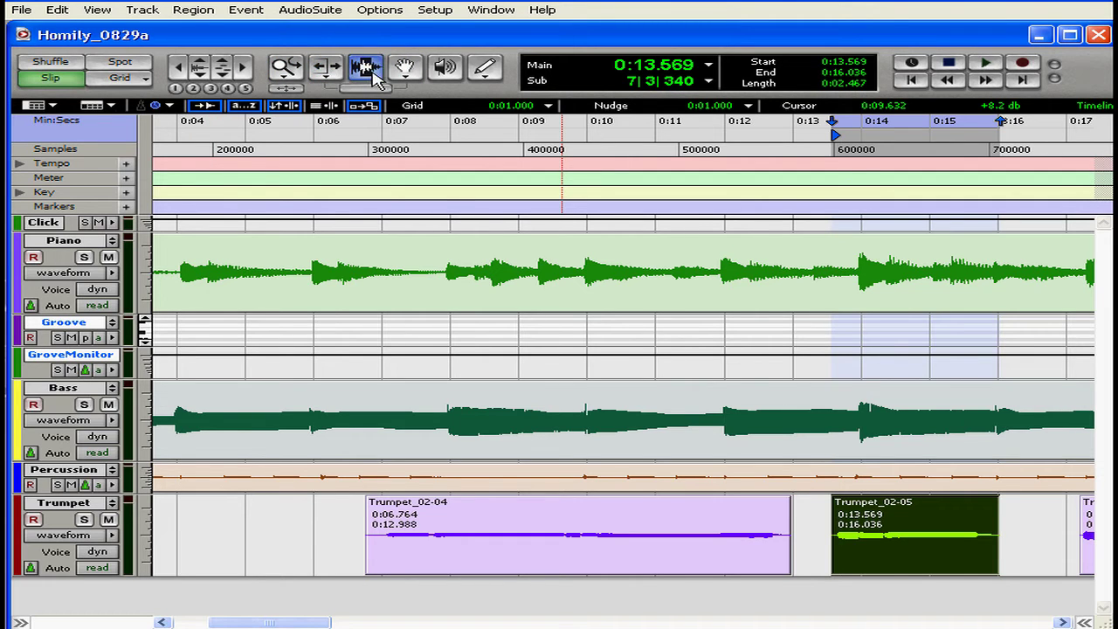
pyautogui.click(402, 72)
pyautogui.click(446, 70)
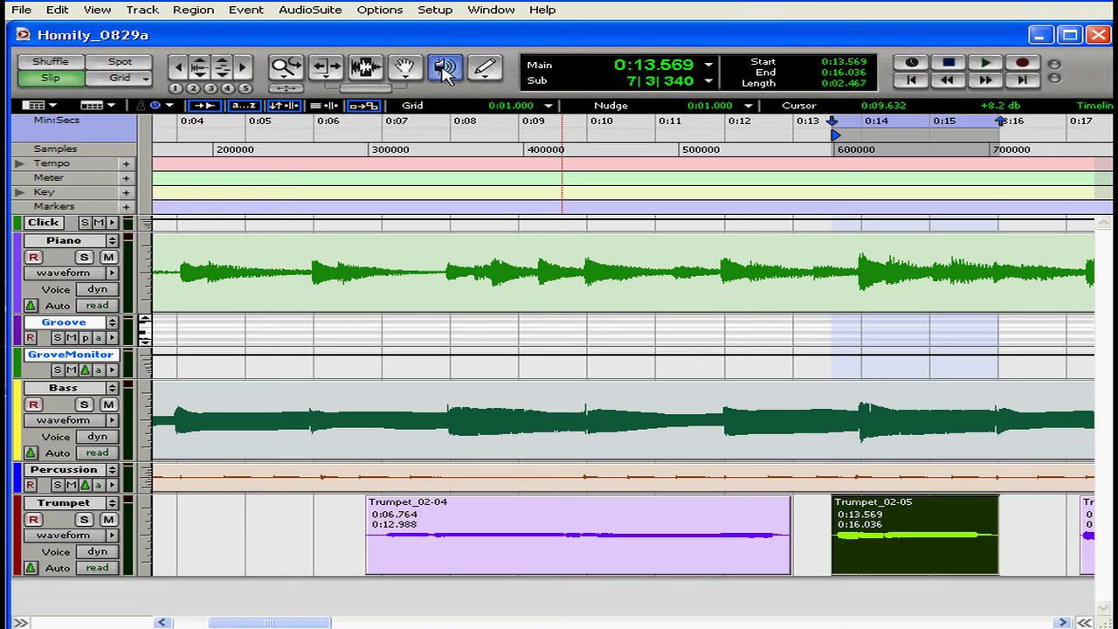
pyautogui.press('F10')
pyautogui.press('Escape')
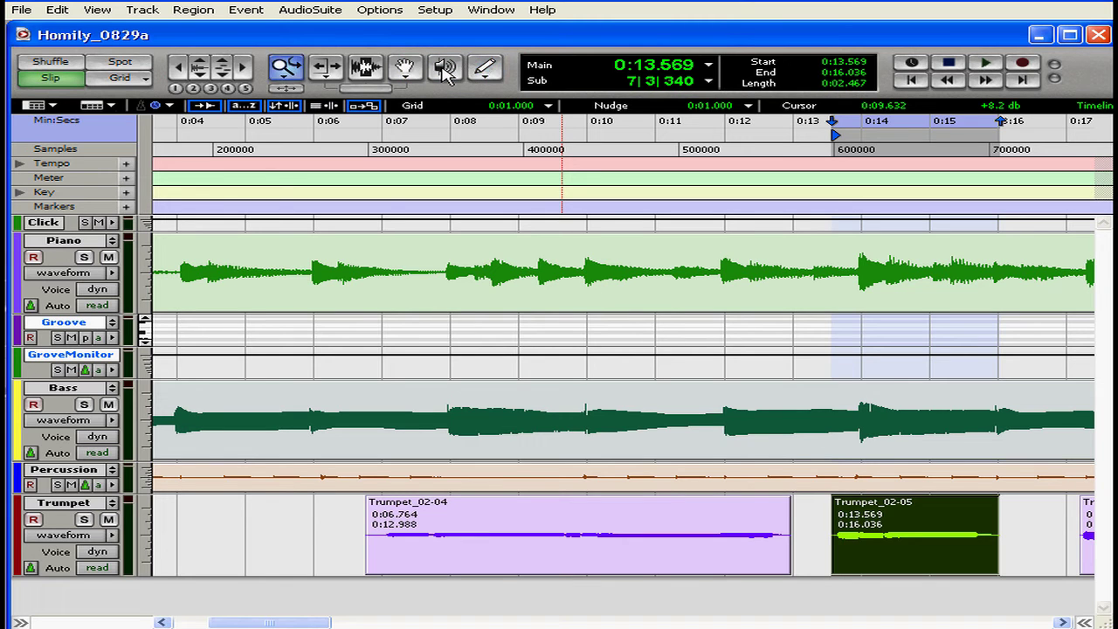
pyautogui.press('Escape')
pyautogui.press('Escape')
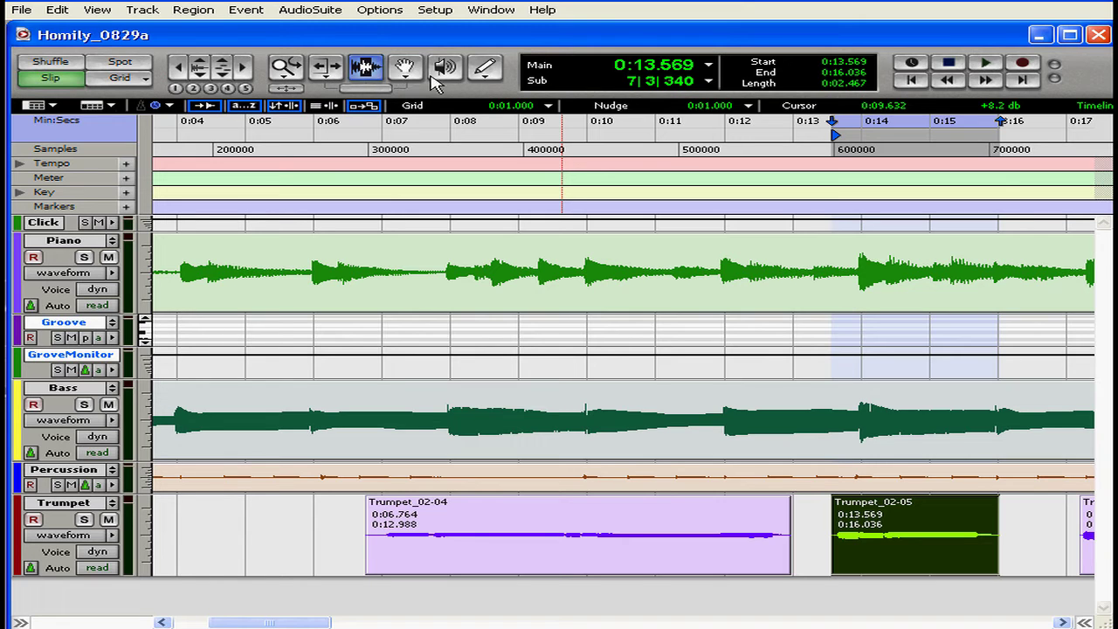
# - Switch to the Pencil tool and review its drawing shape options, keeping Free Hand
pyautogui.click(486, 77)
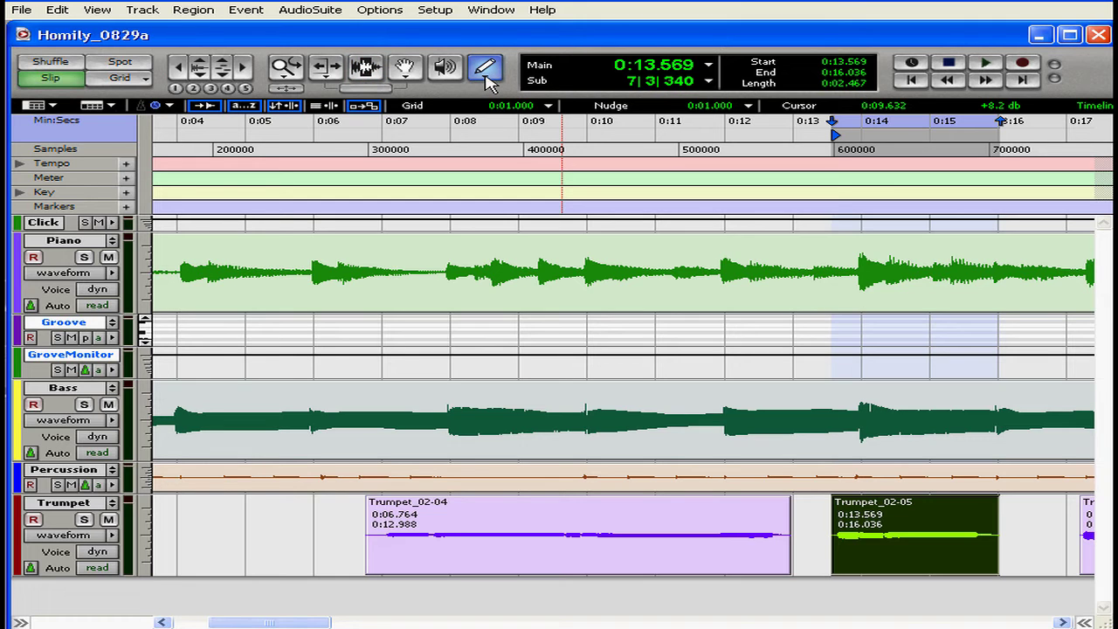
pyautogui.click(487, 79)
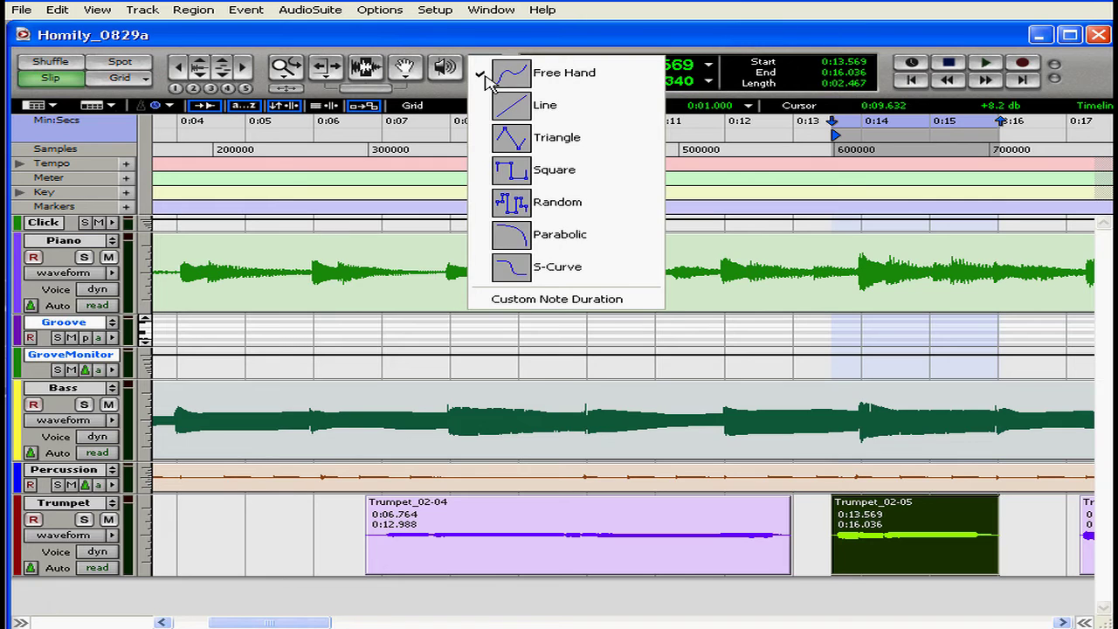
pyautogui.click(486, 78)
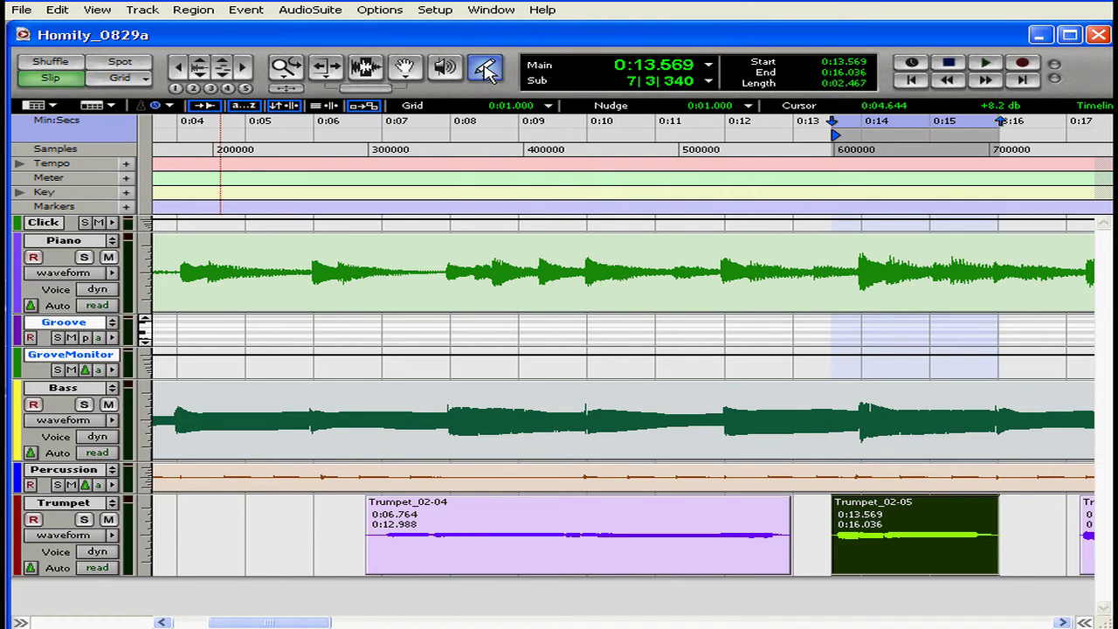
# - With the Zoomer, zoom in on the Piano track's waveform and zoom back out to the beginning of the session
pyautogui.click(284, 77)
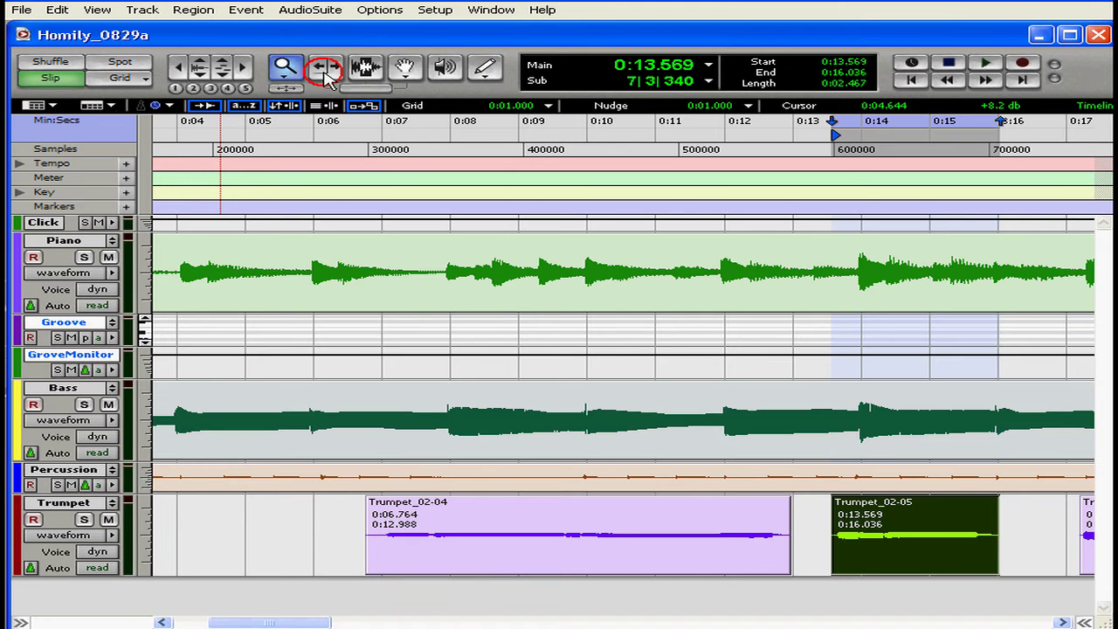
pyautogui.click(294, 287)
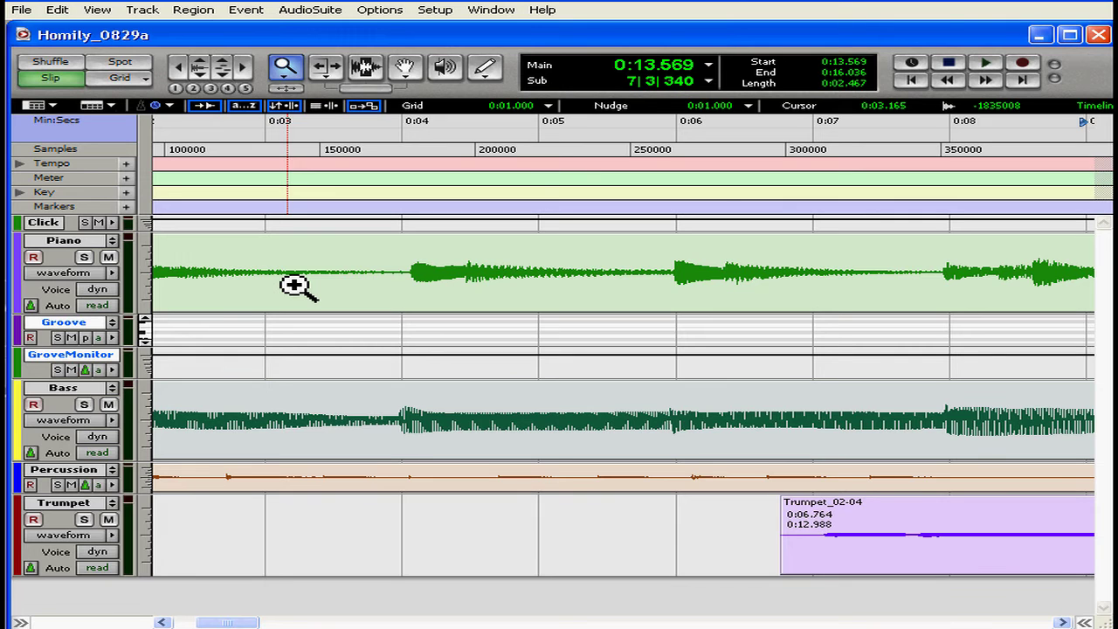
pyautogui.keyDown('alt'); pyautogui.click(294, 286); pyautogui.keyUp('alt')
pyautogui.keyDown('alt'); pyautogui.click(294, 287); pyautogui.keyUp('alt')
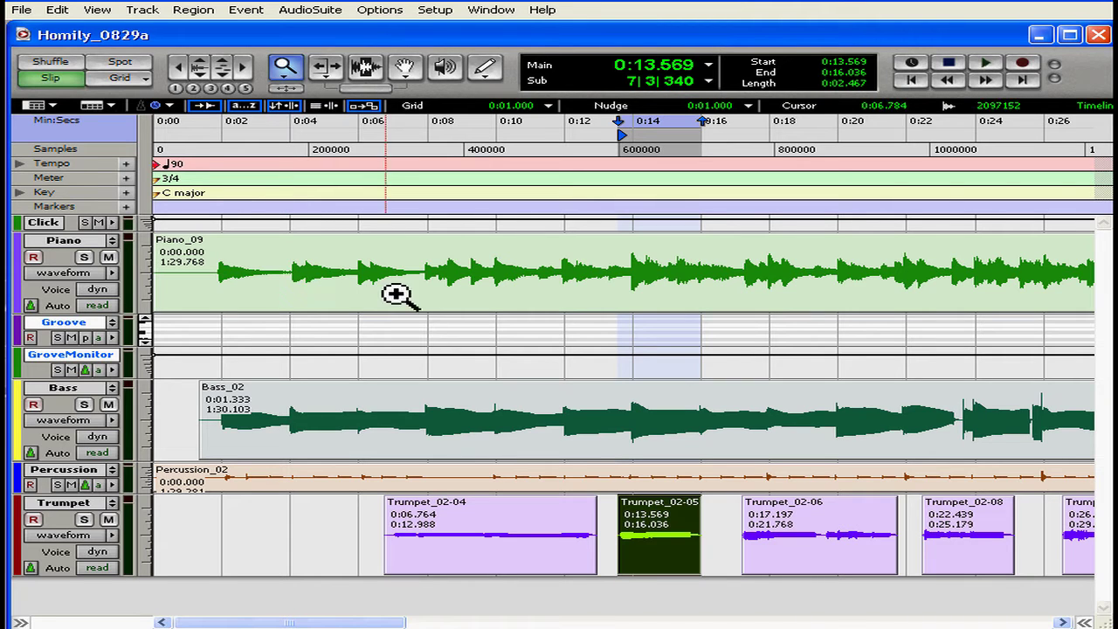
# - With the Trim tool, shorten the start of the Bass_02 region to about 0:02.140 and the end of Trumpet_02-04 to about 0:12.335
pyautogui.click(330, 73)
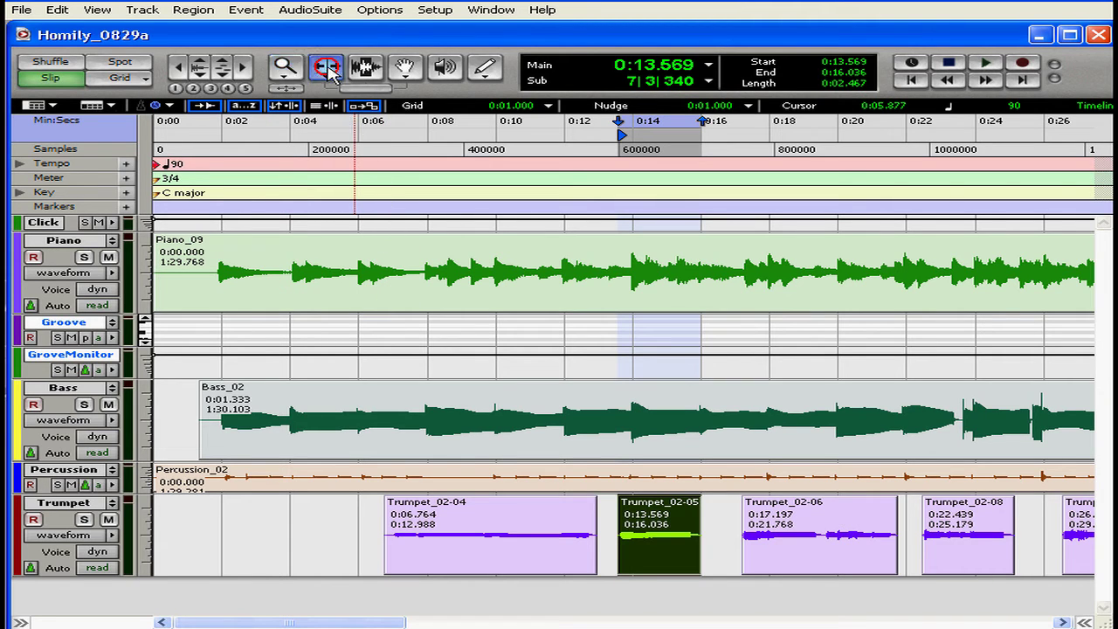
pyautogui.moveTo(210, 460); pyautogui.dragTo(235, 460)
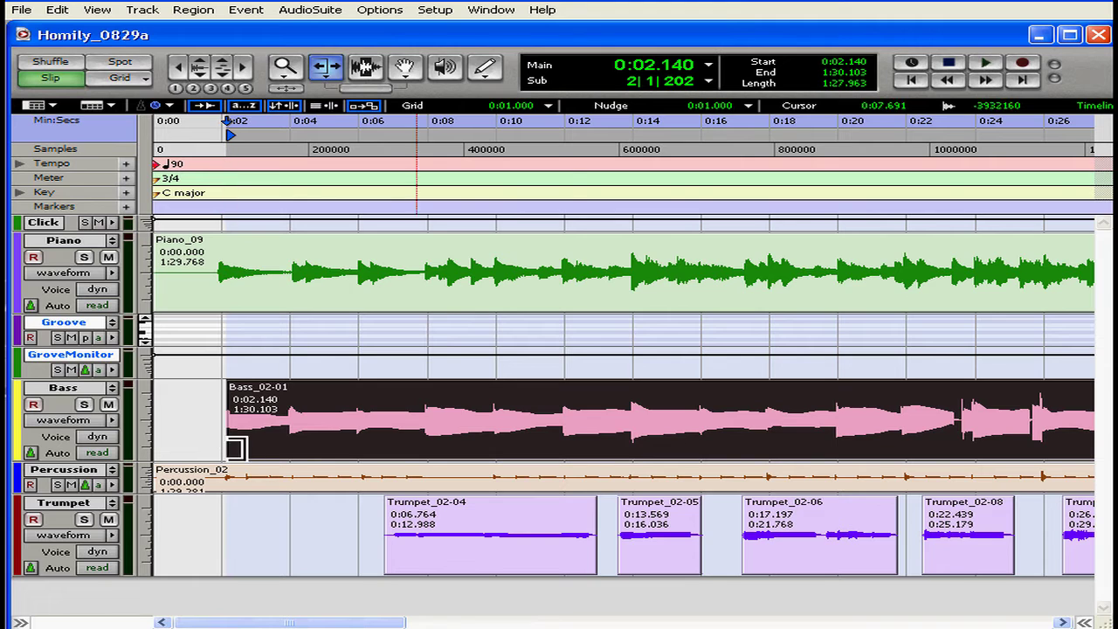
pyautogui.moveTo(555, 560); pyautogui.dragTo(575, 537)
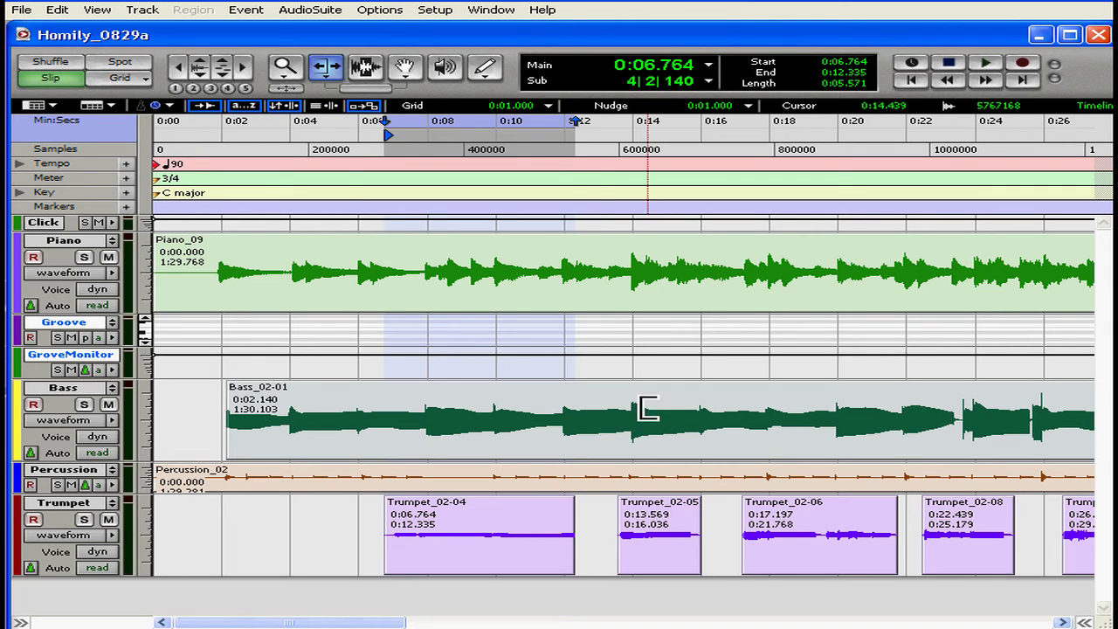
# - Trim the end of the Bass region to about 1:29.723, and extend it back out to 1:30.103
pyautogui.moveTo(1065, 622); pyautogui.dragTo(1065, 622)
pyautogui.click(837, 424)
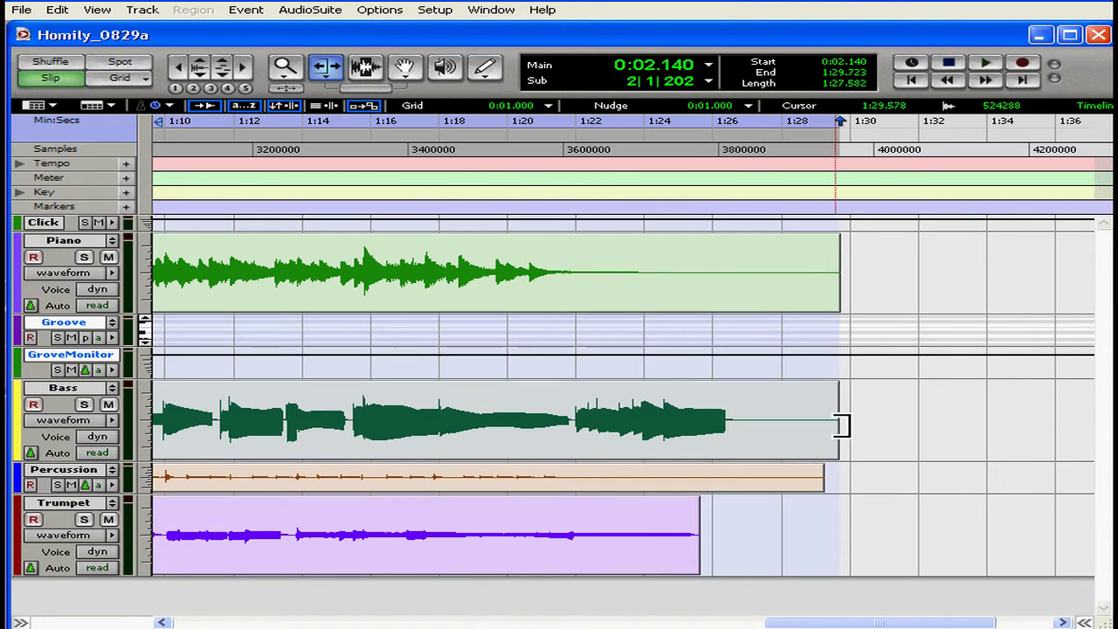
pyautogui.moveTo(777, 424); pyautogui.dragTo(862, 429)
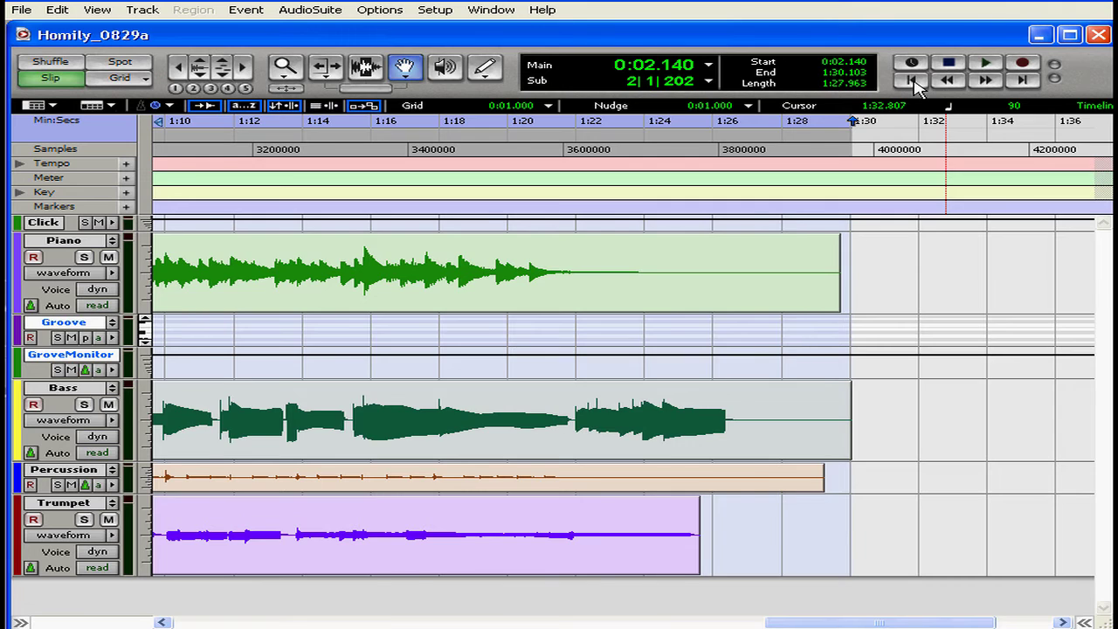
# - From the session start, set the Piano, Bass and Trumpet track heights to small and enlarge the Percussion track's height freehand
pyautogui.click(911, 79)
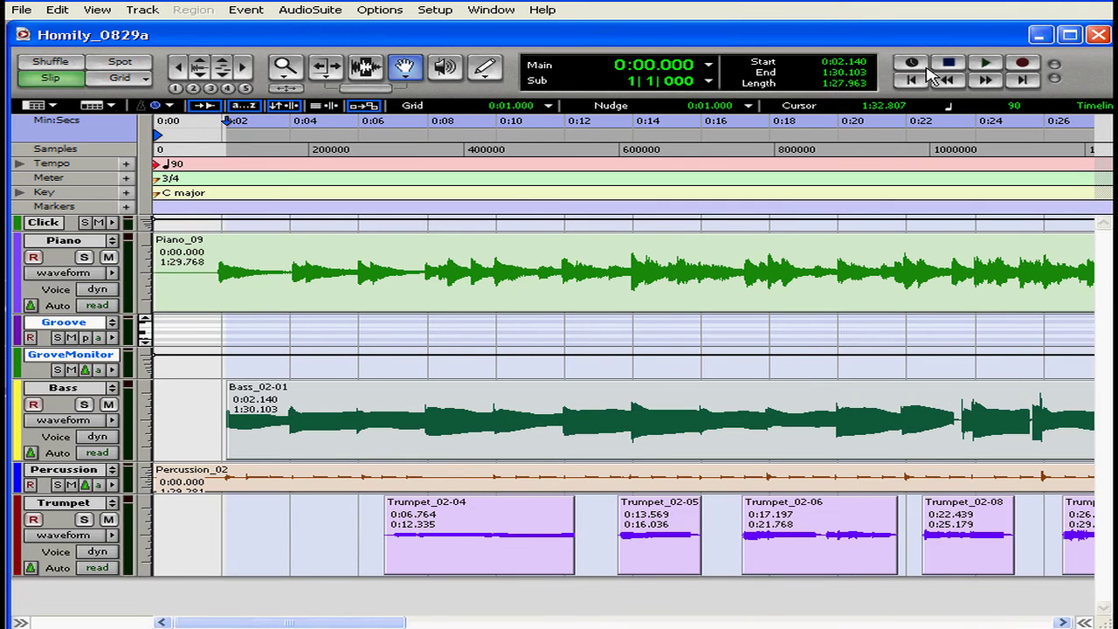
pyautogui.click(150, 294)
pyautogui.click(168, 322)
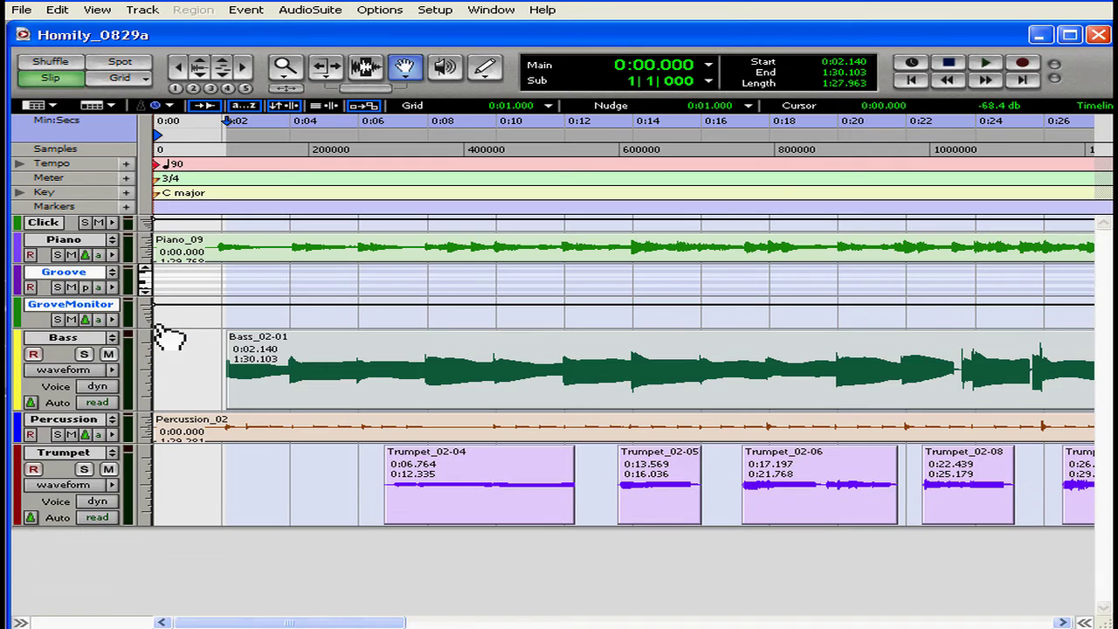
pyautogui.click(147, 313)
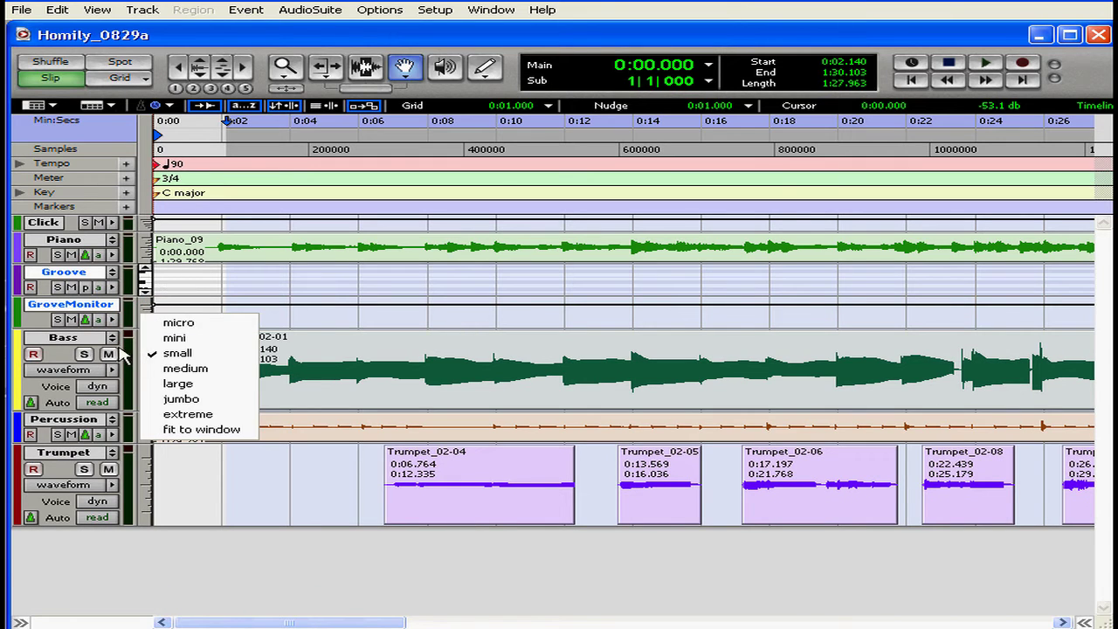
pyautogui.click(66, 349)
pyautogui.click(144, 354)
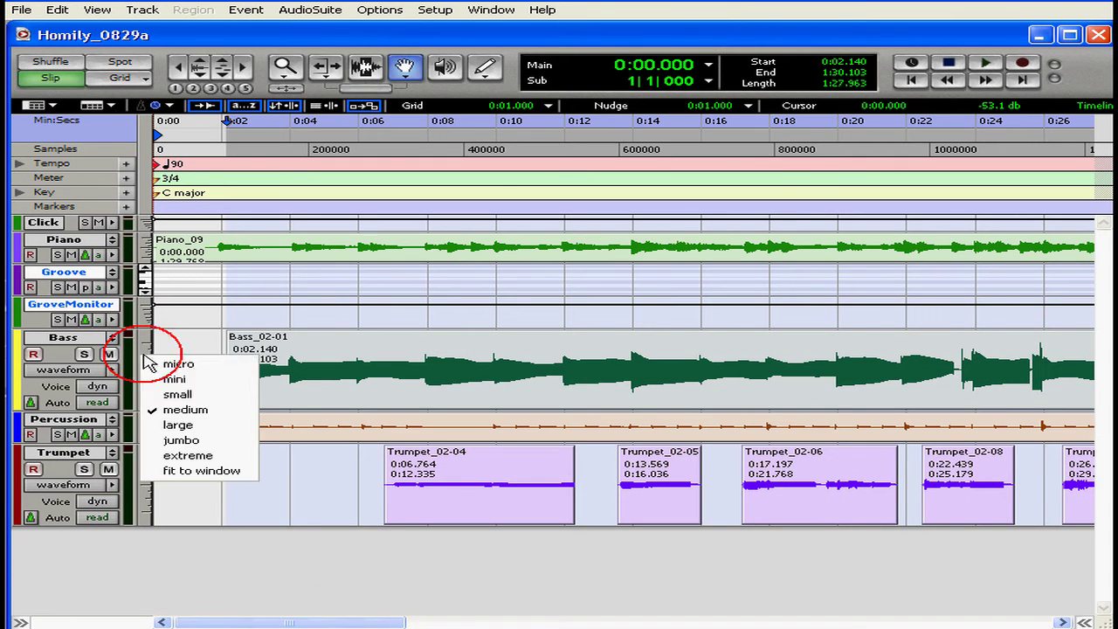
pyautogui.click(177, 395)
pyautogui.click(145, 433)
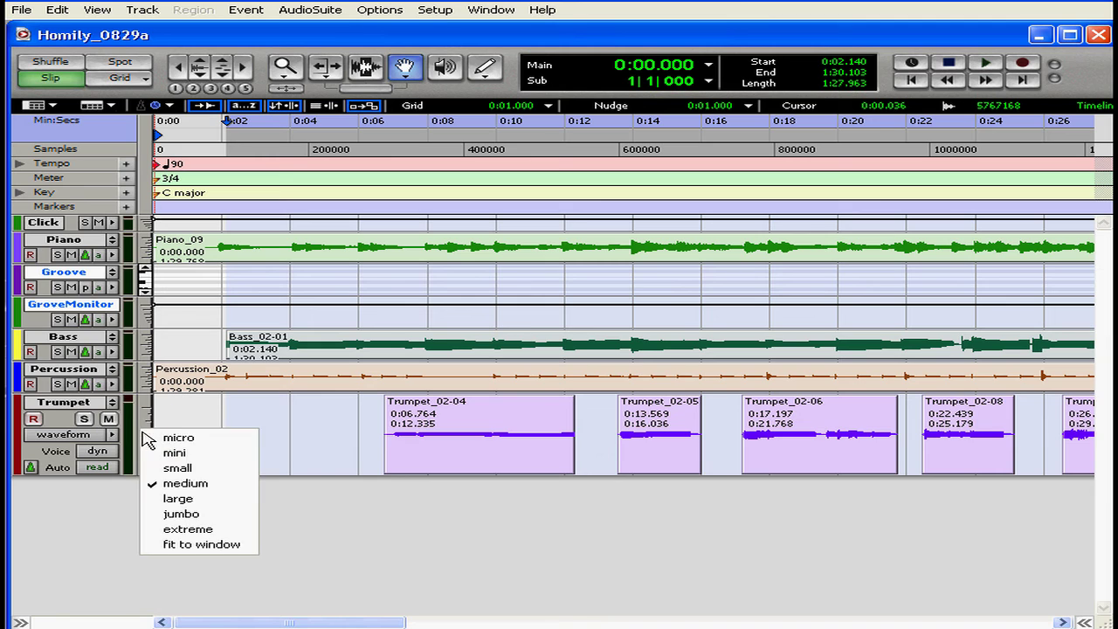
pyautogui.click(171, 467)
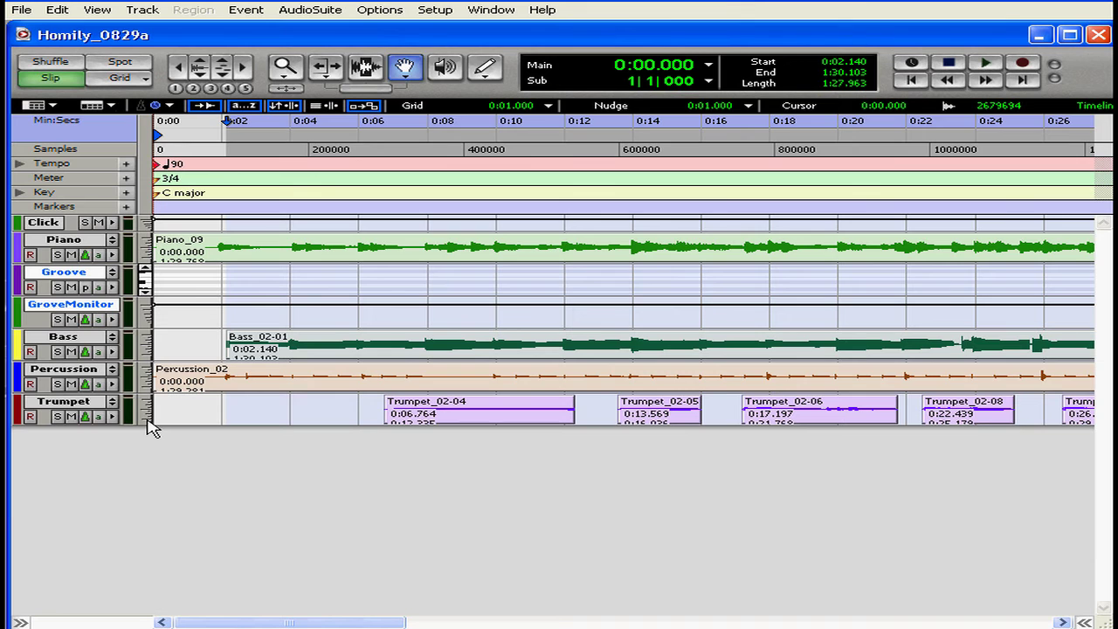
pyautogui.moveTo(149, 390); pyautogui.dragTo(153, 503)
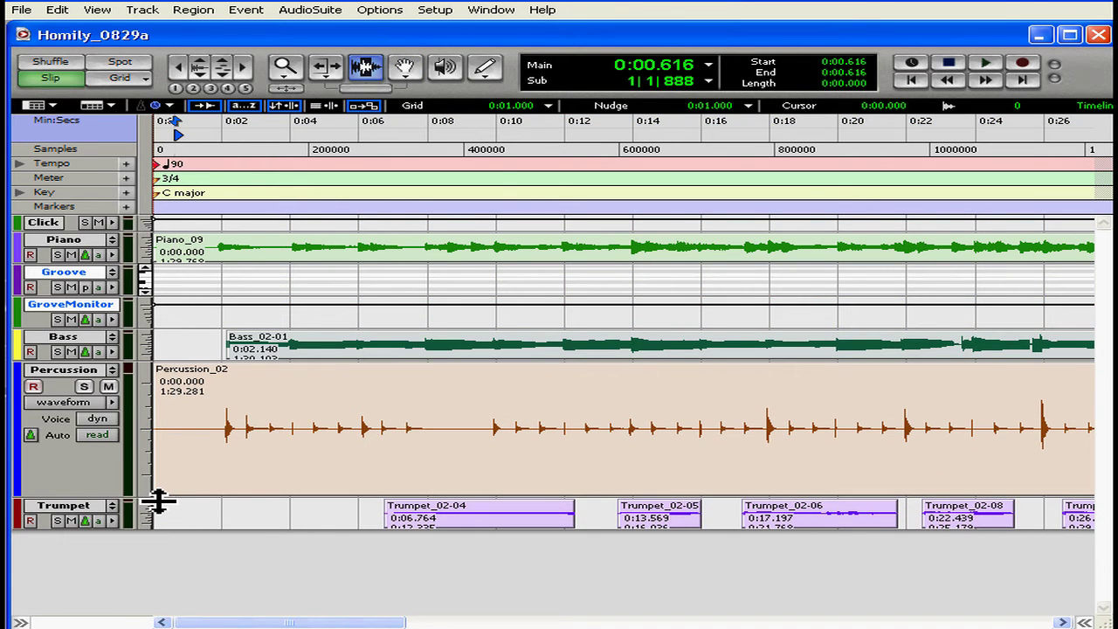
# - Play the session from about 0:01.124, reposition the edit cursor at about 0:03.446 during playback, and stop
pyautogui.click(192, 479)
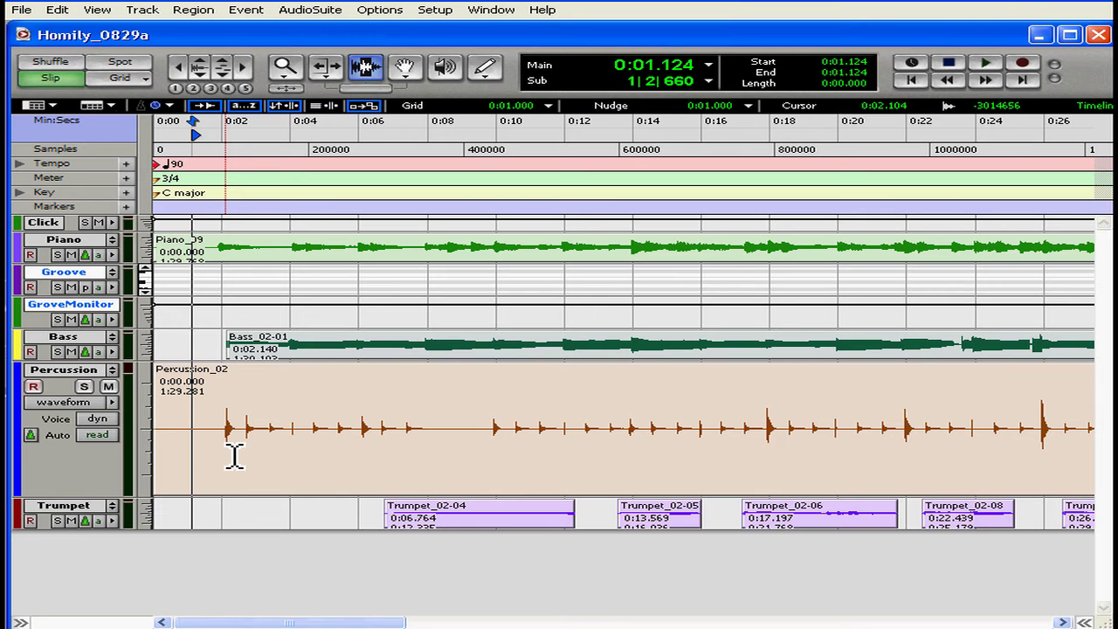
pyautogui.press('space')
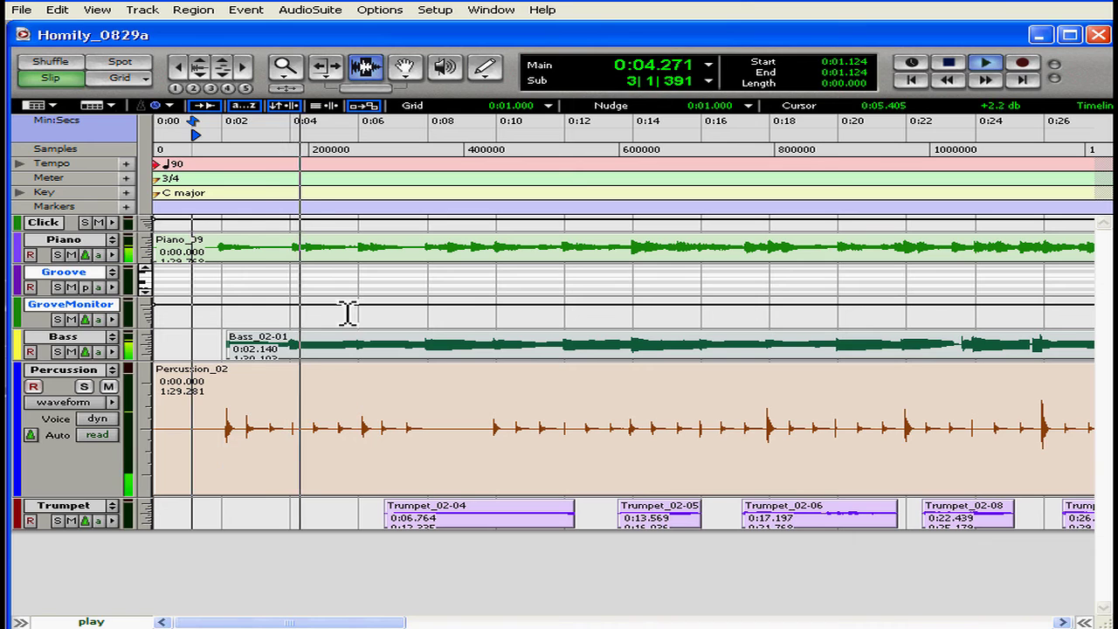
pyautogui.click(275, 146)
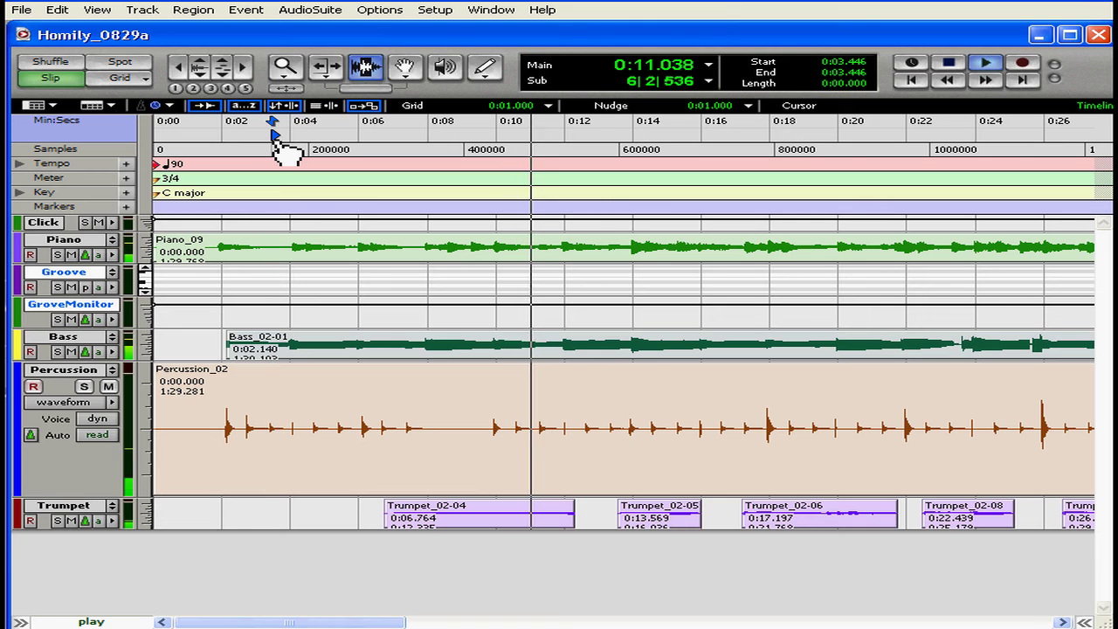
pyautogui.press('space')
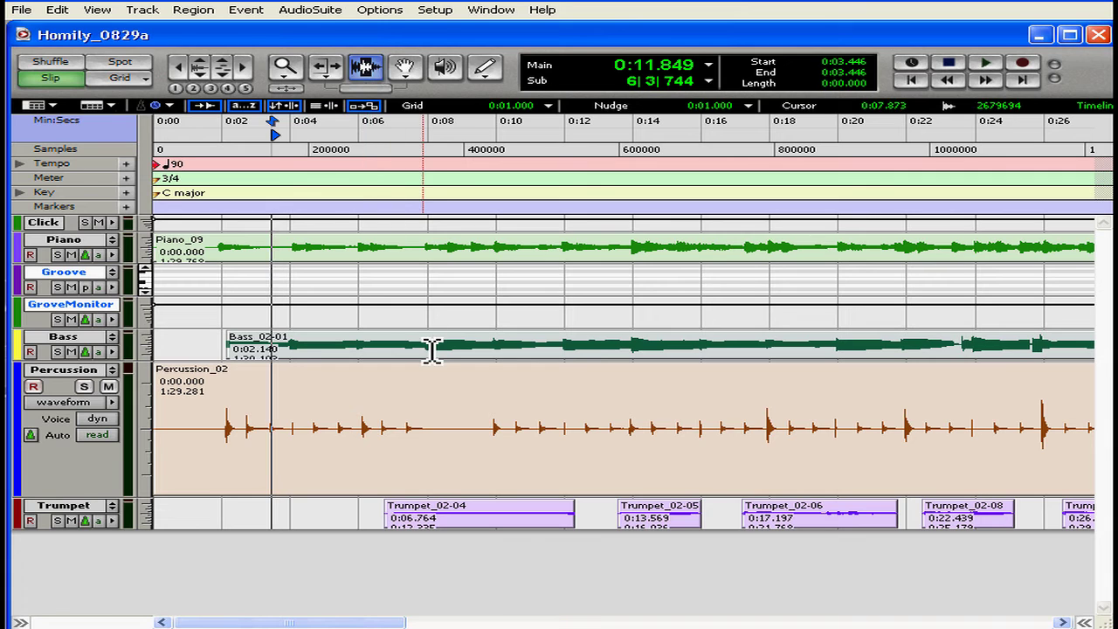
# - Select the three-hit passage of the Percussion_02 region from about 0:09.9 to 0:11.8
pyautogui.click(494, 434)
pyautogui.moveTo(495, 434); pyautogui.dragTo(568, 452)
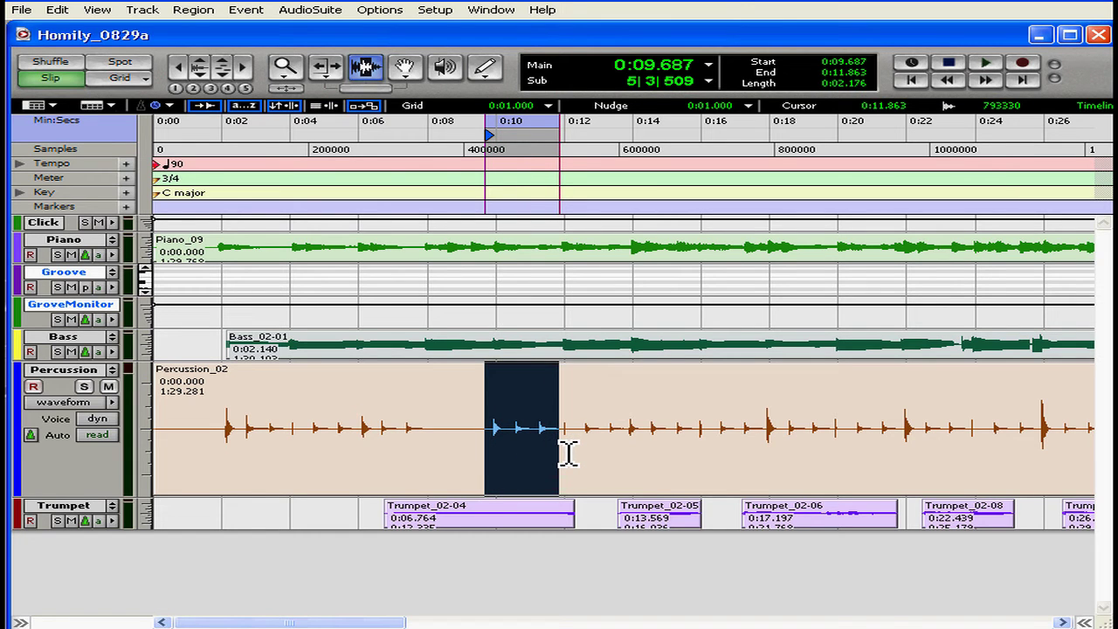
# - Create a new mono audio track in ticks and name it Percussion2
pyautogui.click(143, 10)
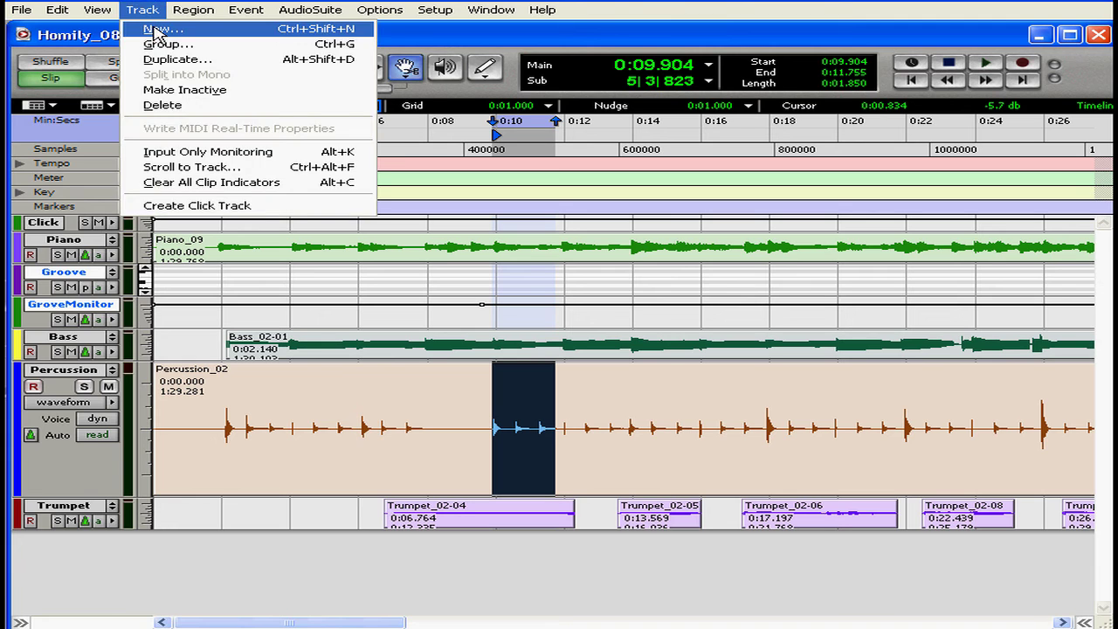
pyautogui.click(157, 30)
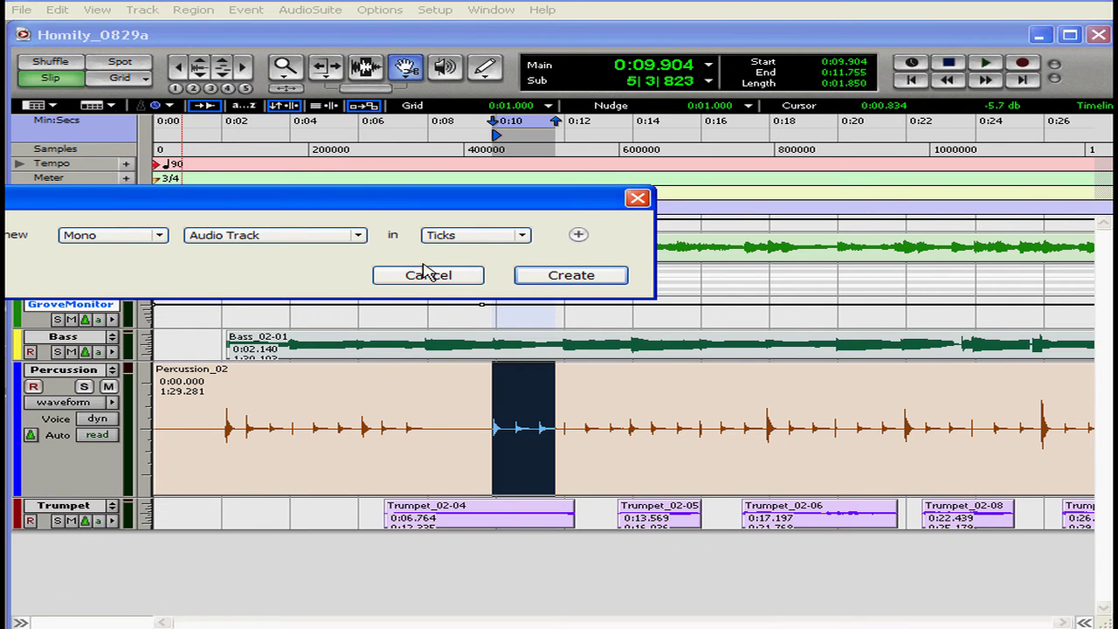
pyautogui.click(581, 278)
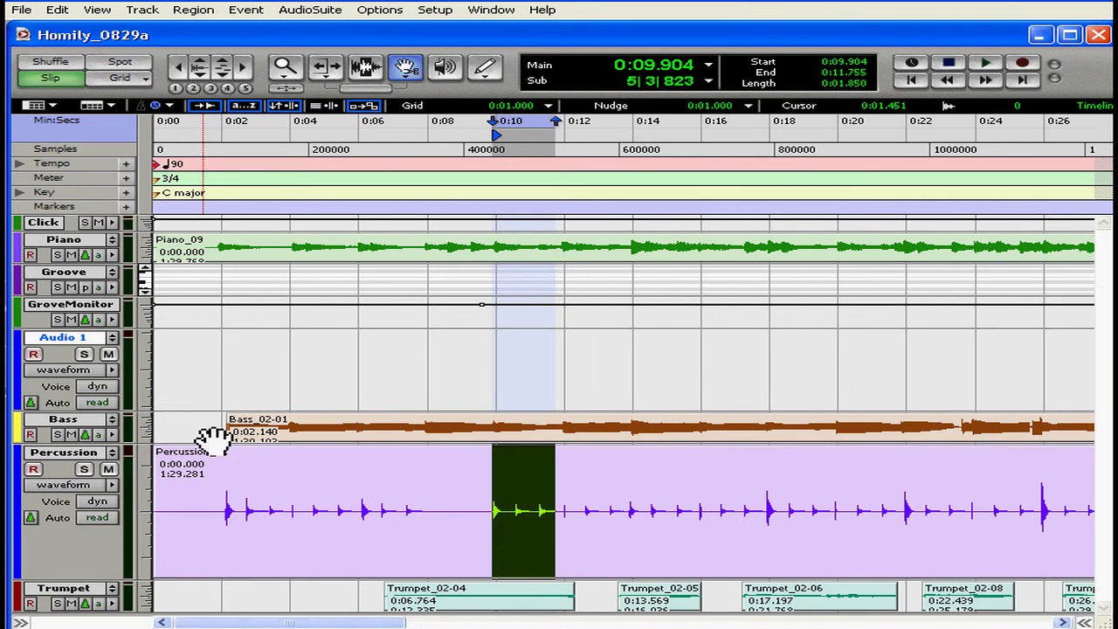
pyautogui.doubleClick(91, 338)
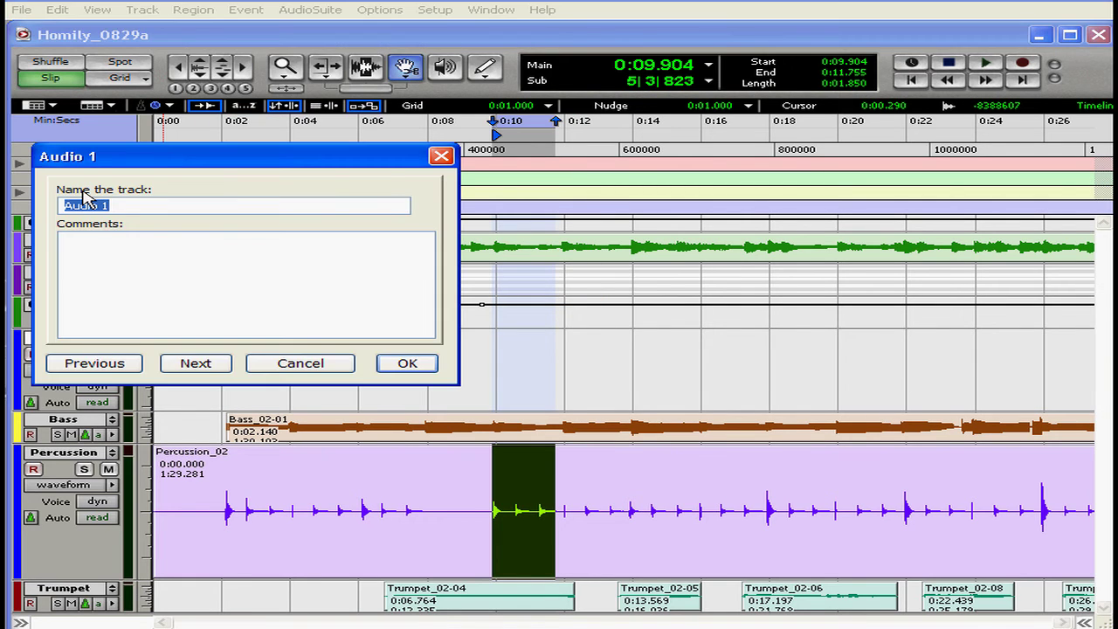
pyautogui.write('Percussion2')
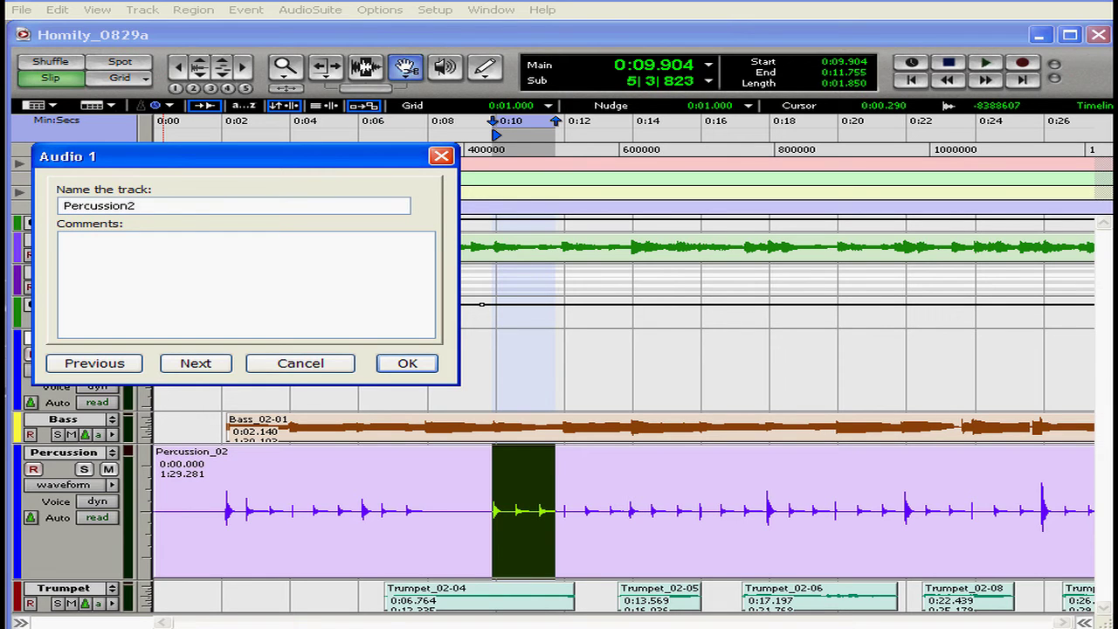
pyautogui.click(400, 365)
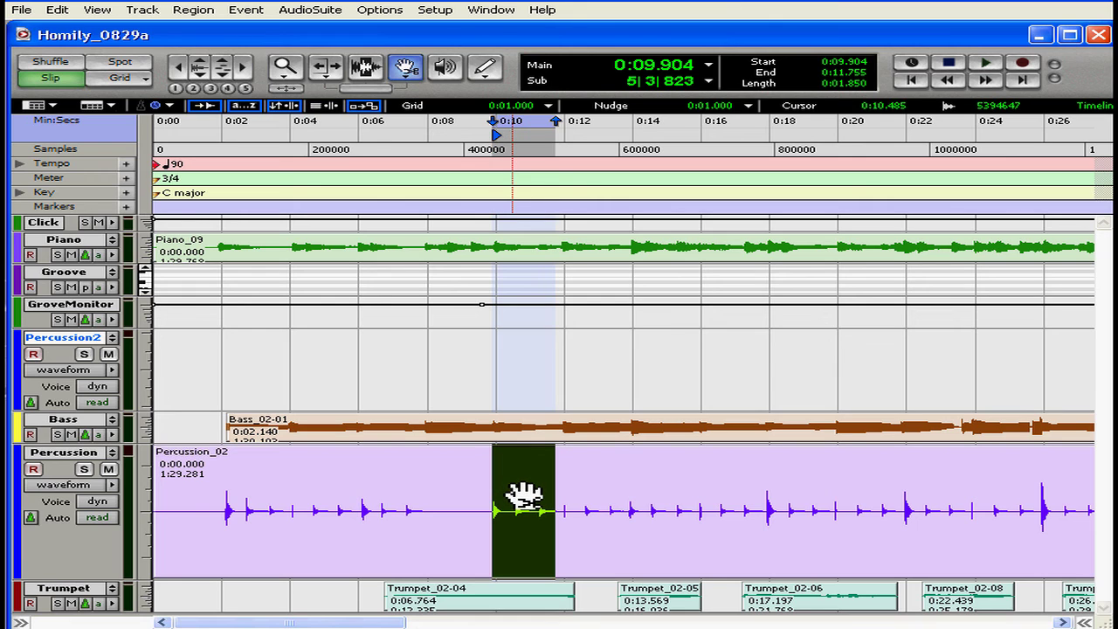
# - Copy the selected percussion passage onto the Percussion2 track with the Separation Grabber, and move the copy to 0:00.000 with the standard Grabber
pyautogui.moveTo(524, 496); pyautogui.dragTo(510, 395)
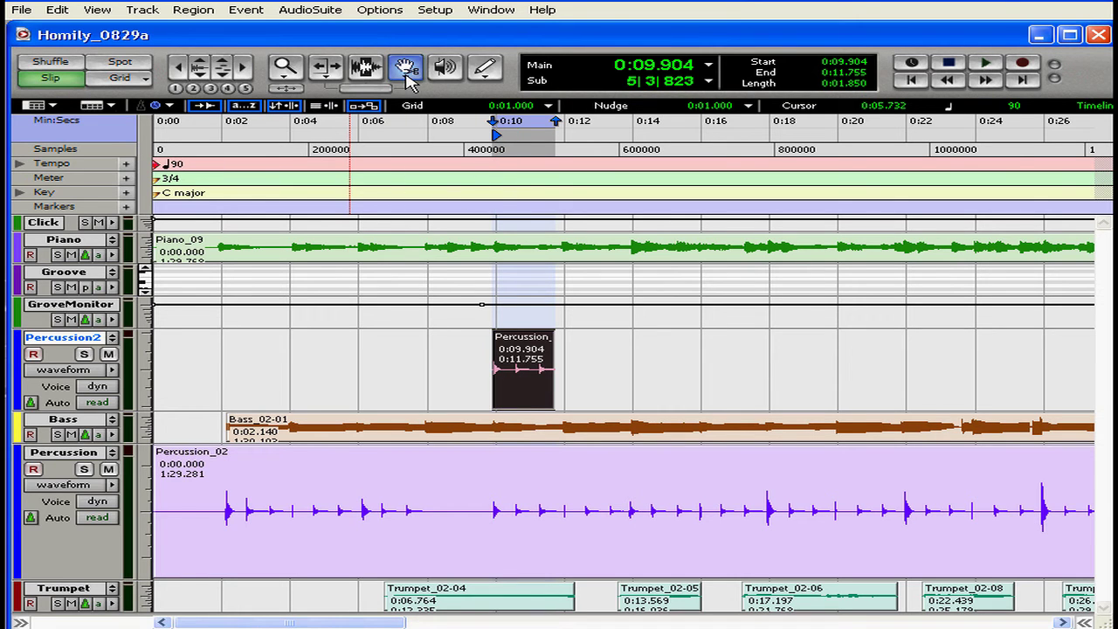
pyautogui.moveTo(406, 75); pyautogui.dragTo(442, 74)
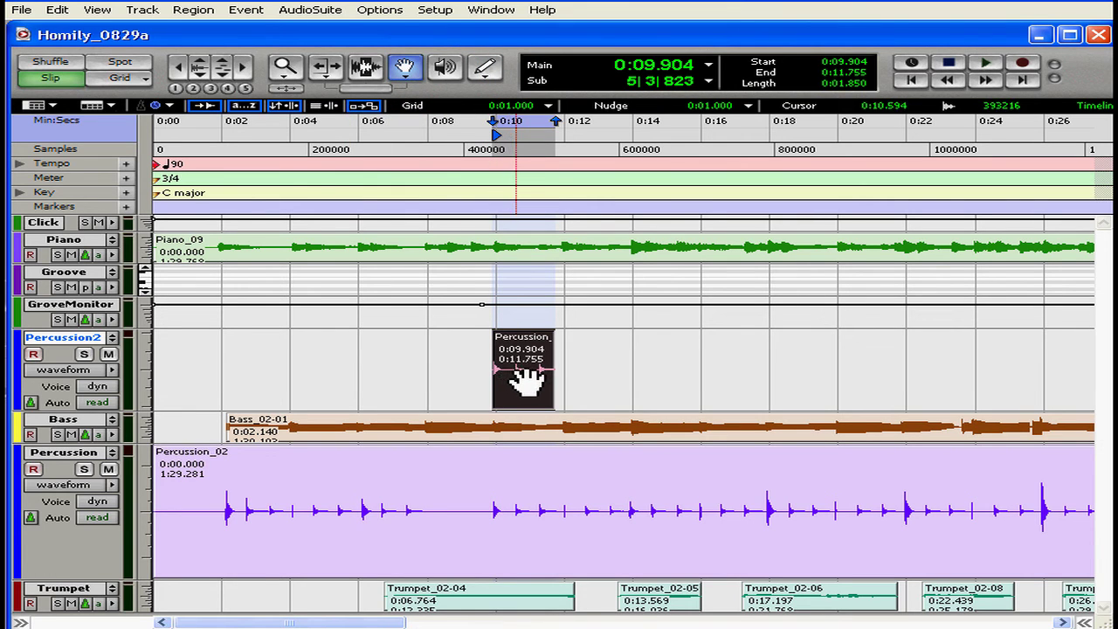
pyautogui.moveTo(524, 377); pyautogui.dragTo(185, 367)
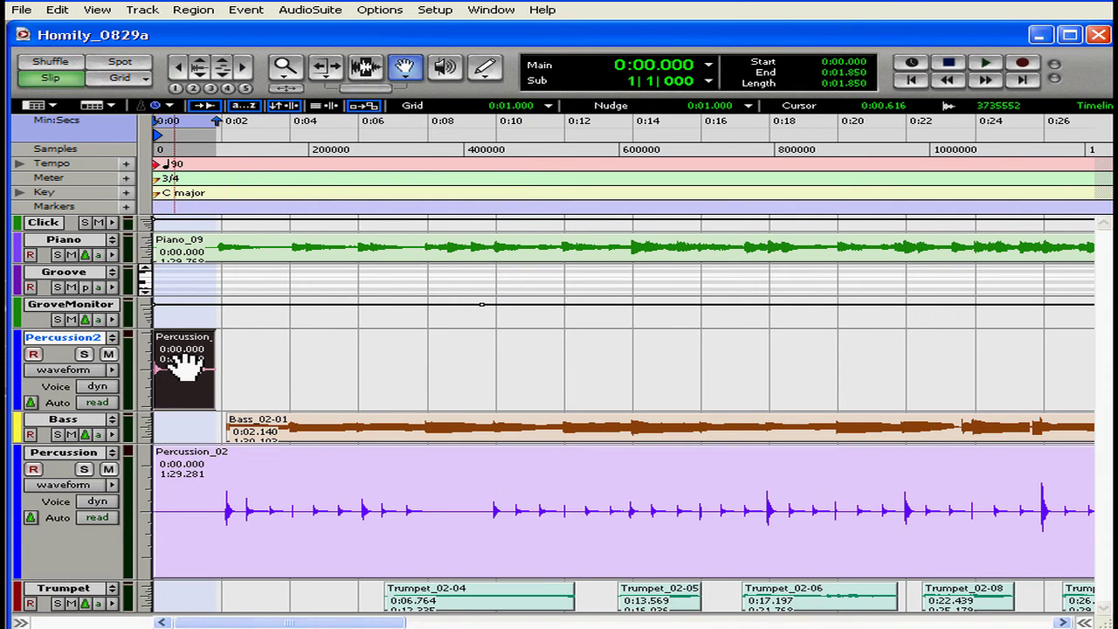
pyautogui.click(911, 80)
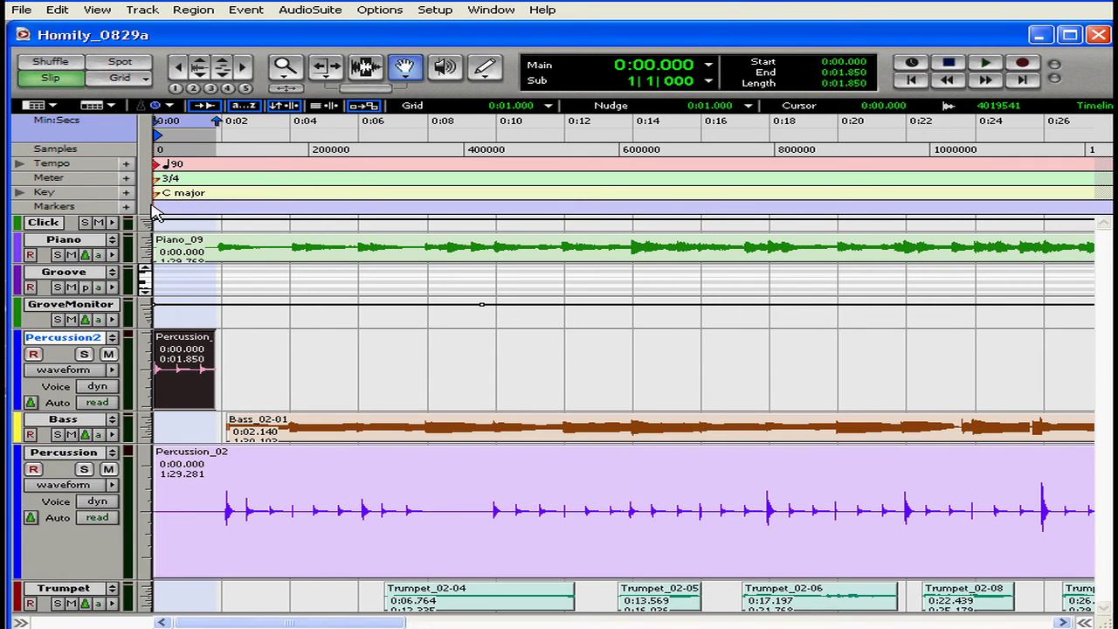
# - Show the Bars:Beats ruler above the Min:Secs ruler
pyautogui.click(112, 106)
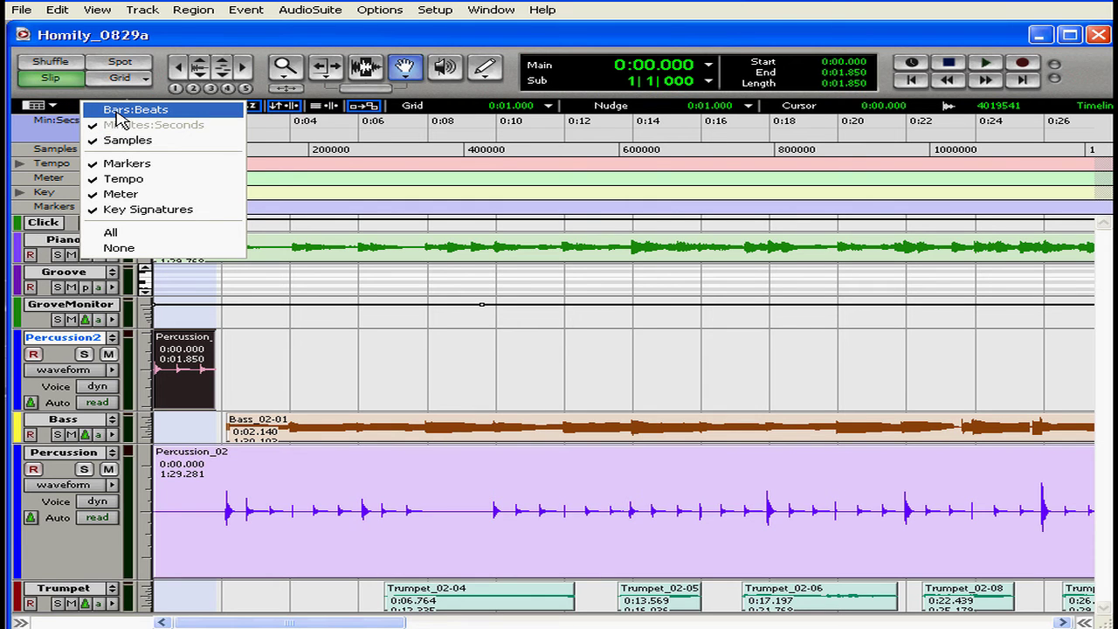
pyautogui.click(116, 112)
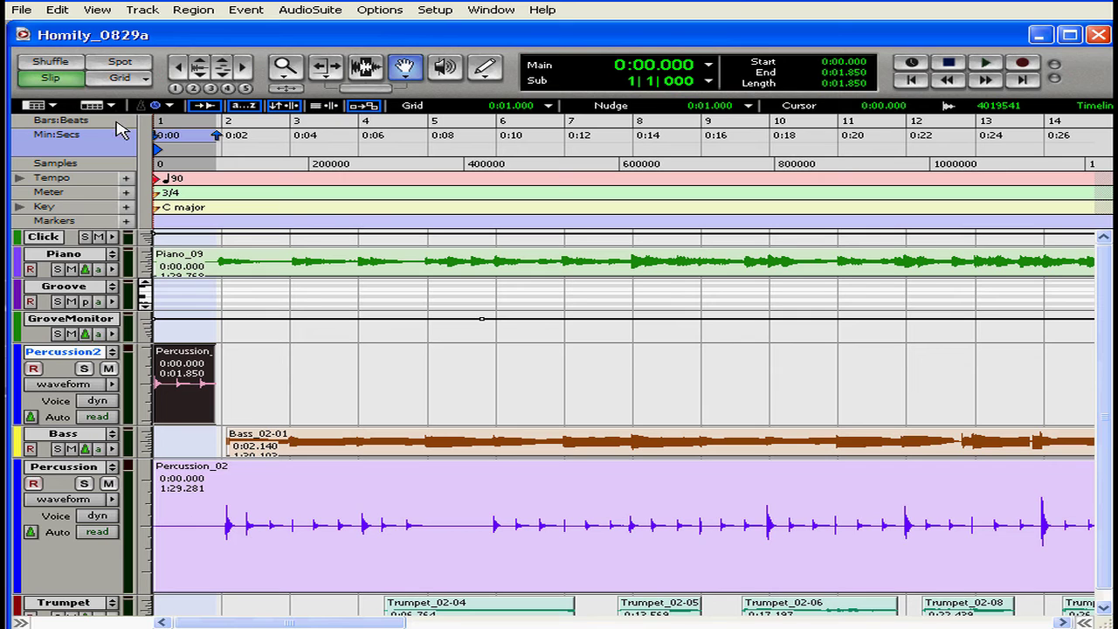
# - Make Bars:Beats the main time scale and move the Percussion2 region to 2|1|000 in Grid mode
pyautogui.click(117, 123)
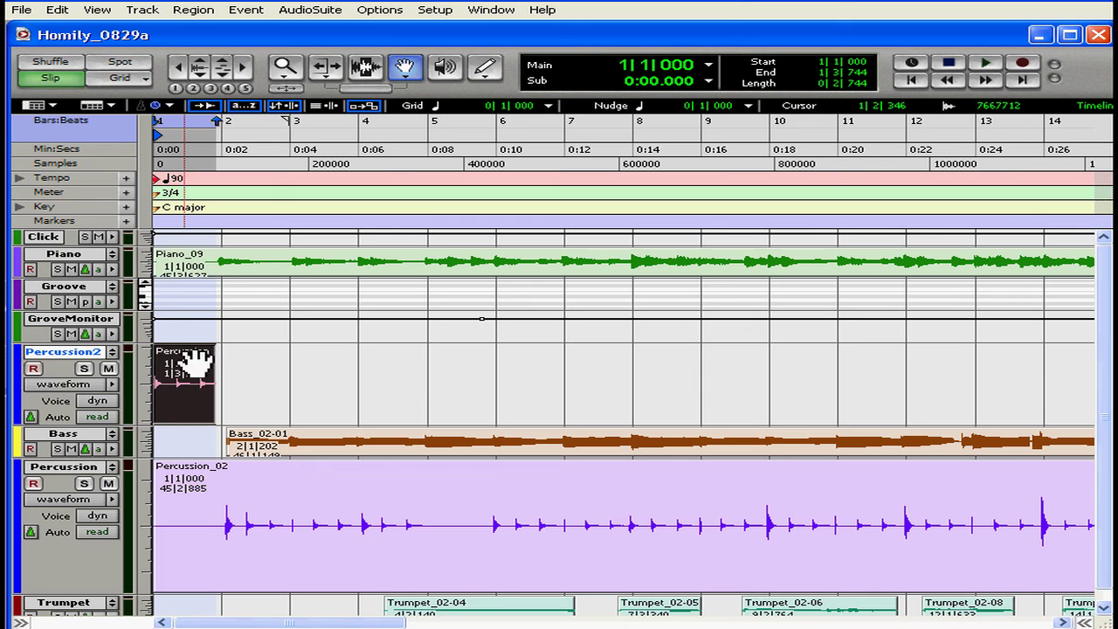
pyautogui.click(123, 78)
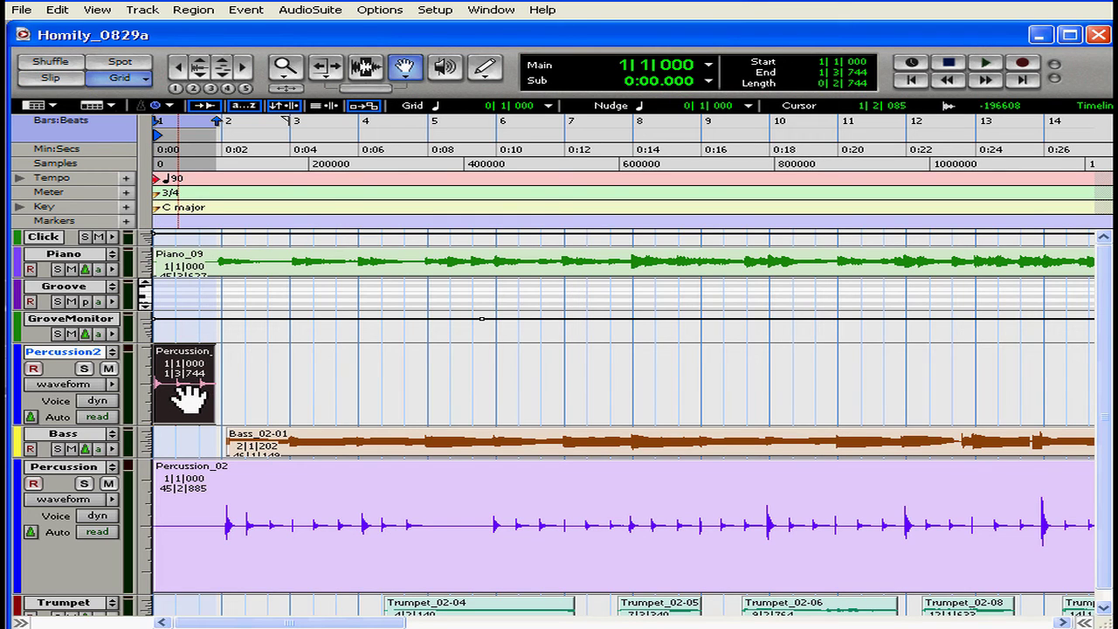
pyautogui.moveTo(186, 394); pyautogui.dragTo(252, 398)
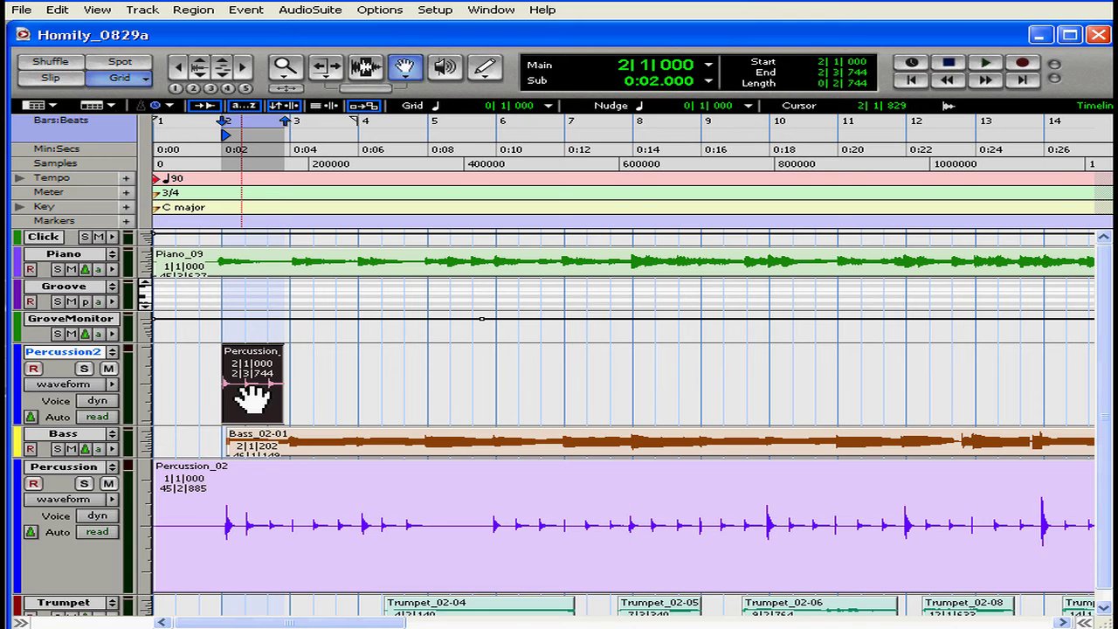
# - Select the percussion region on the Percussion2 track with the Grabber and repeat it 10 times
pyautogui.click(285, 67)
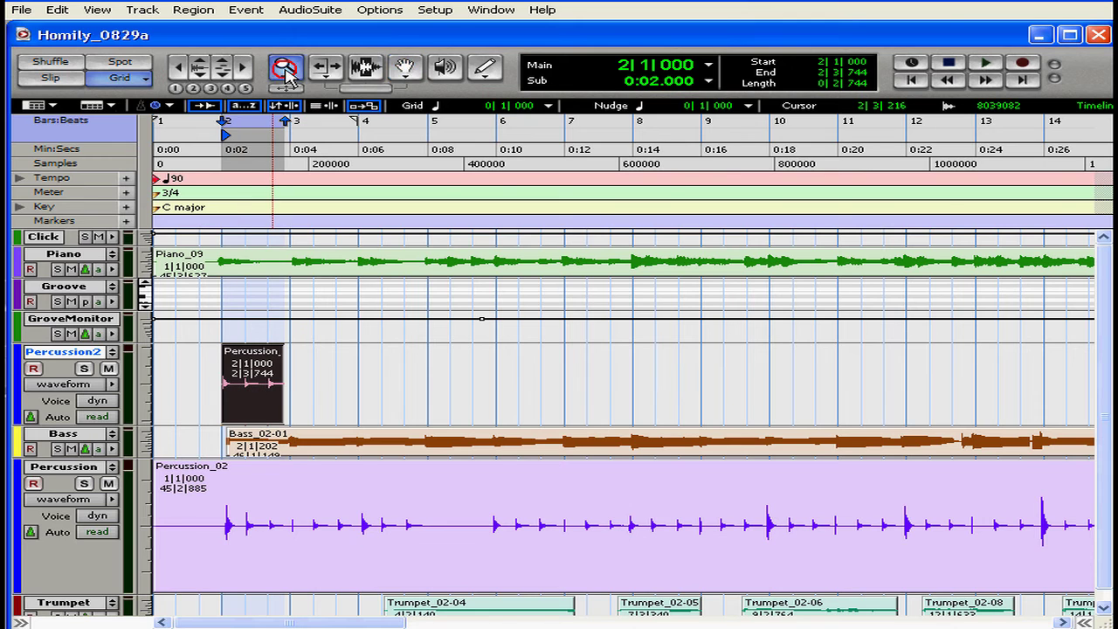
pyautogui.click(273, 387)
pyautogui.click(375, 384)
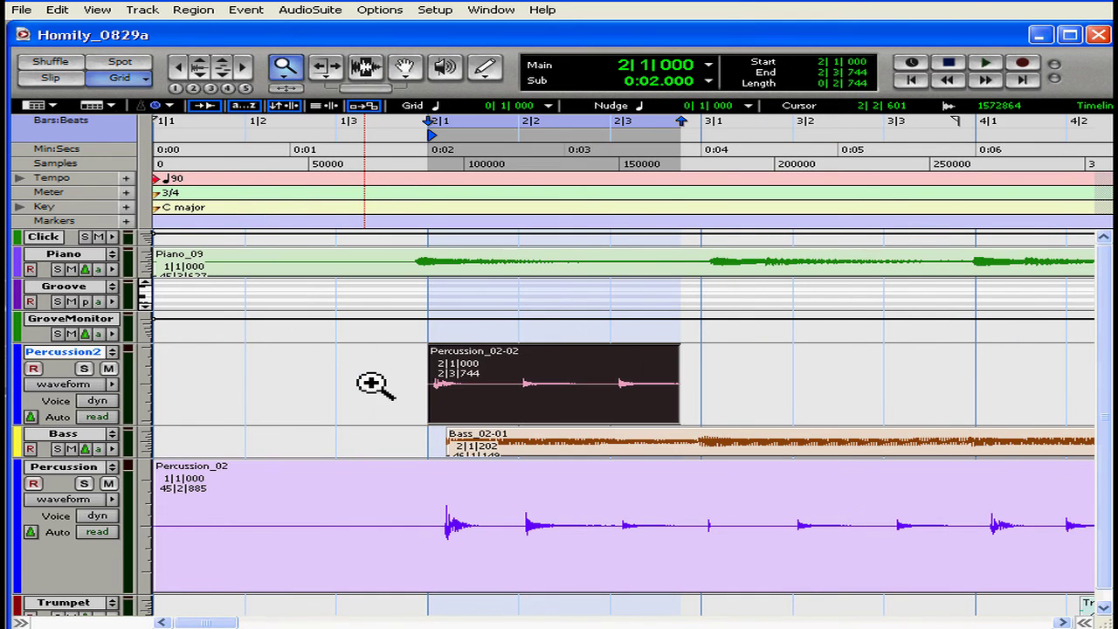
pyautogui.click(364, 149)
pyautogui.click(406, 68)
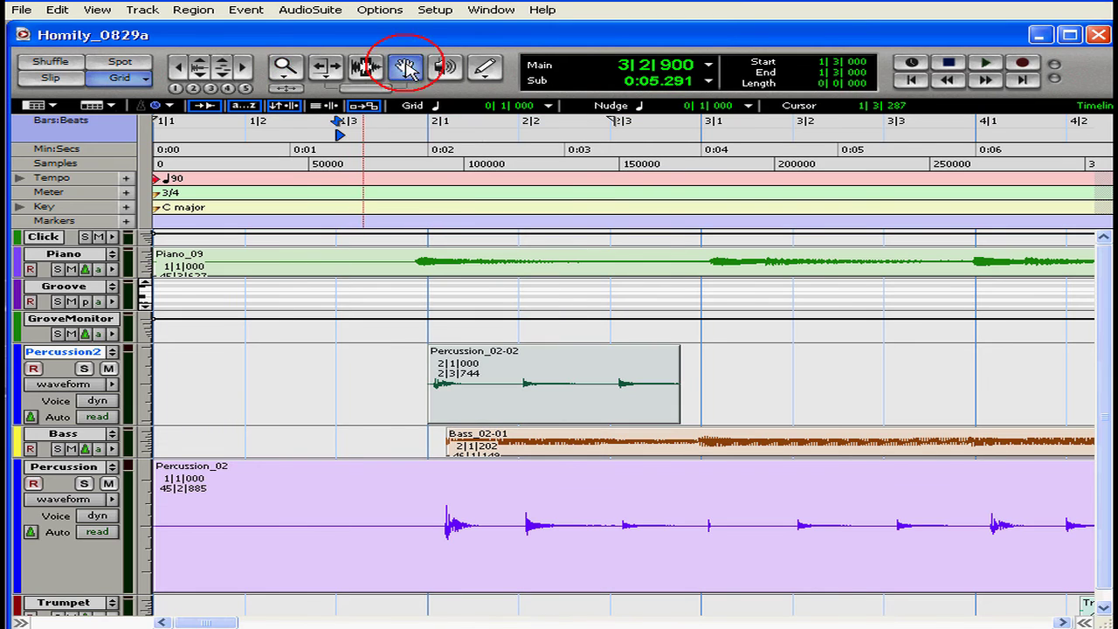
pyautogui.click(469, 384)
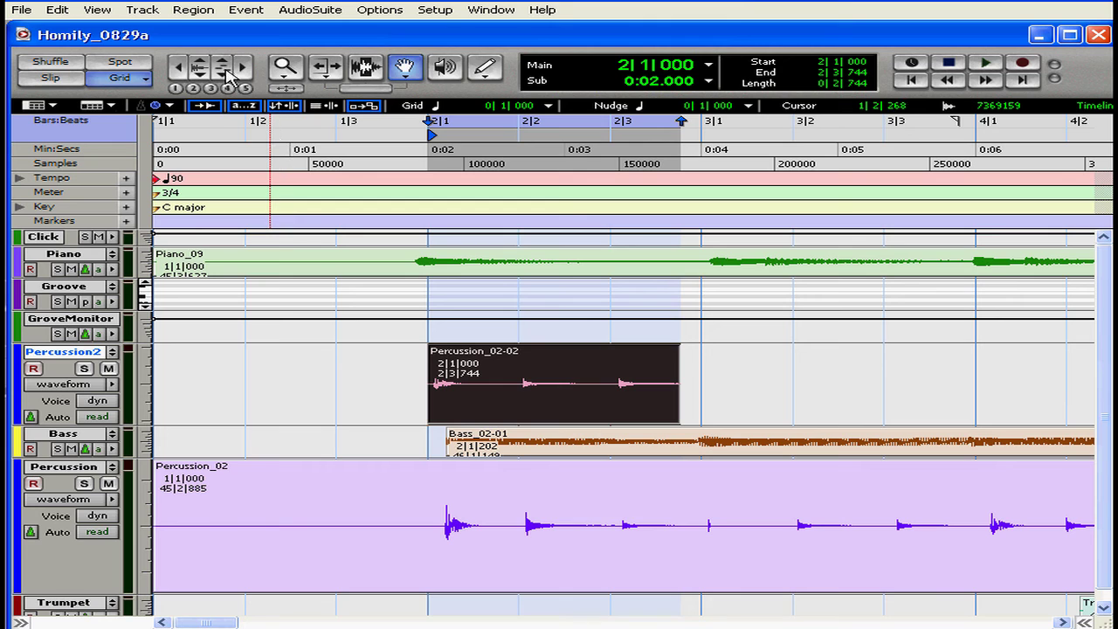
pyautogui.click(57, 11)
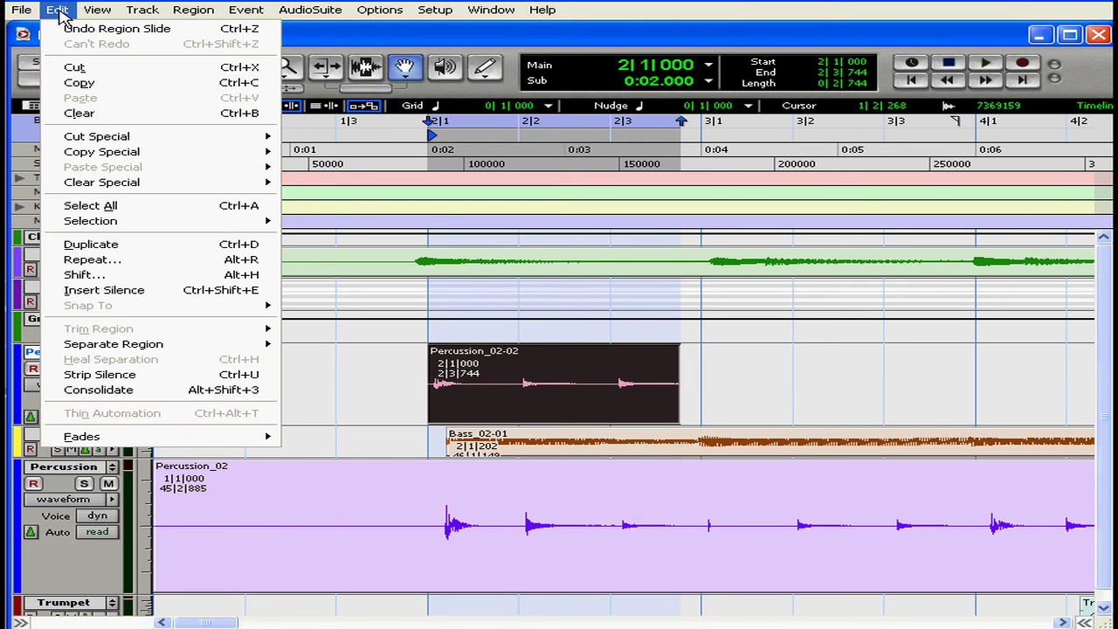
pyautogui.click(85, 262)
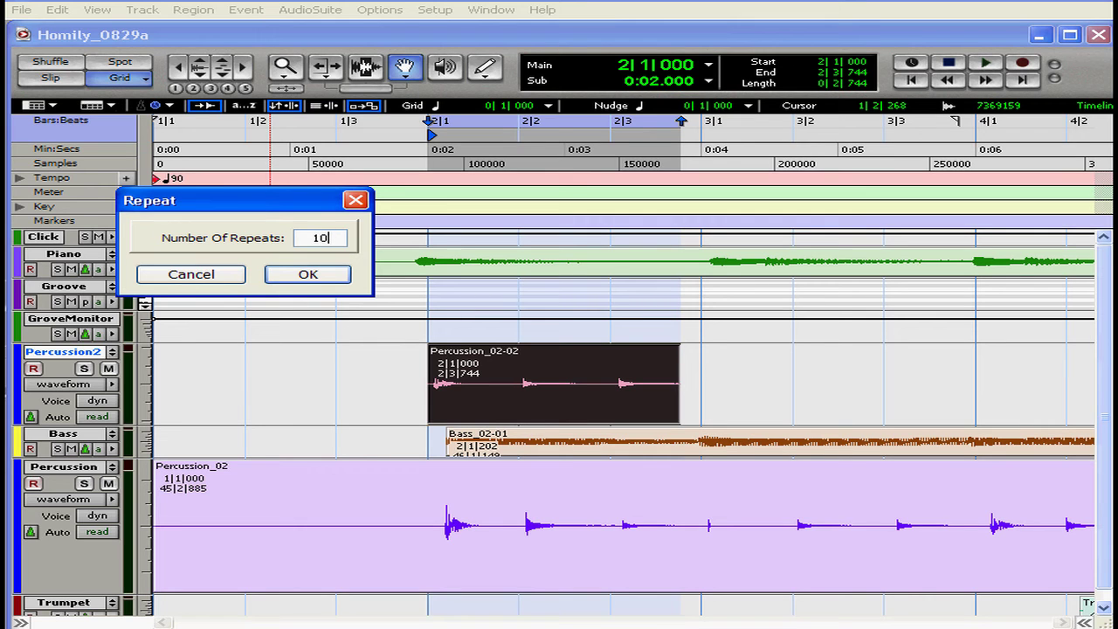
pyautogui.click(308, 276)
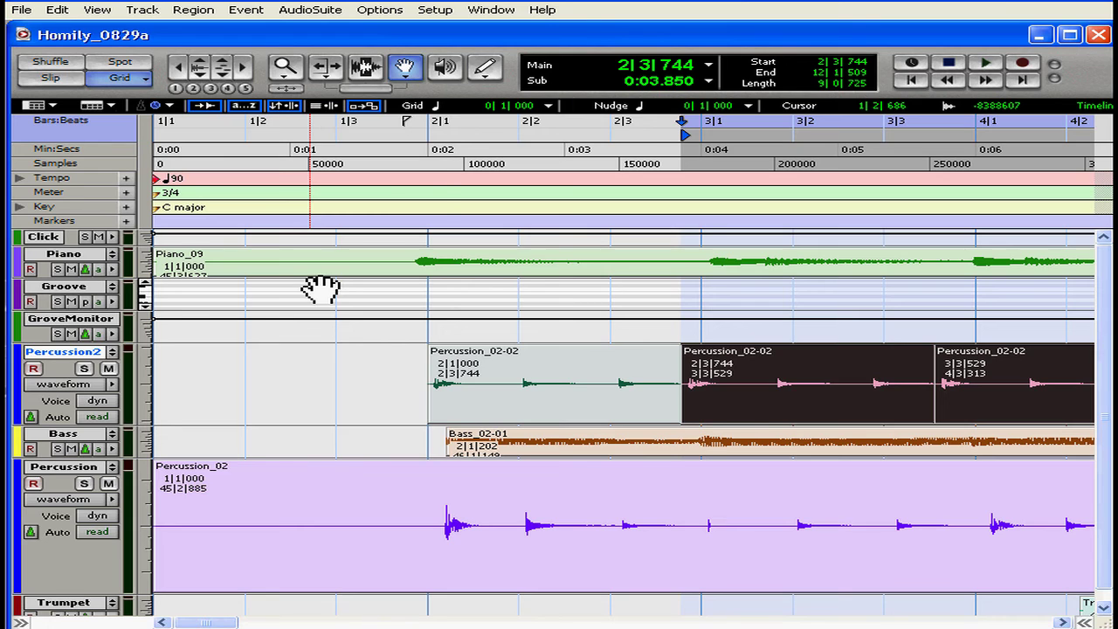
# - Play the repeated percussion regions from 2|1|000, stop playback and undo the repeat
pyautogui.click(448, 129)
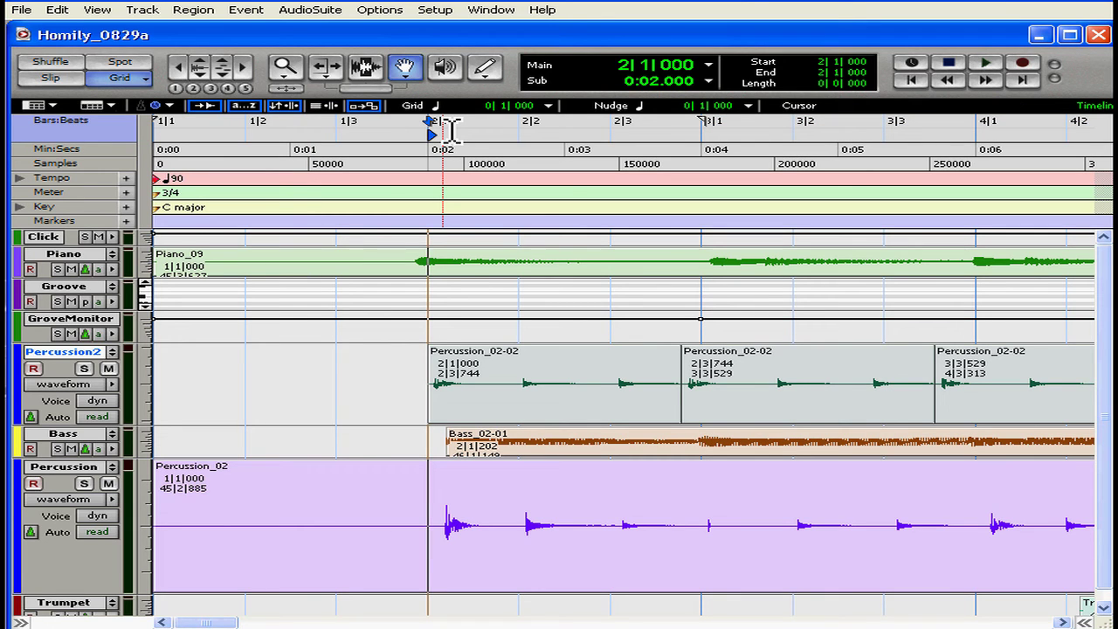
pyautogui.press('space')
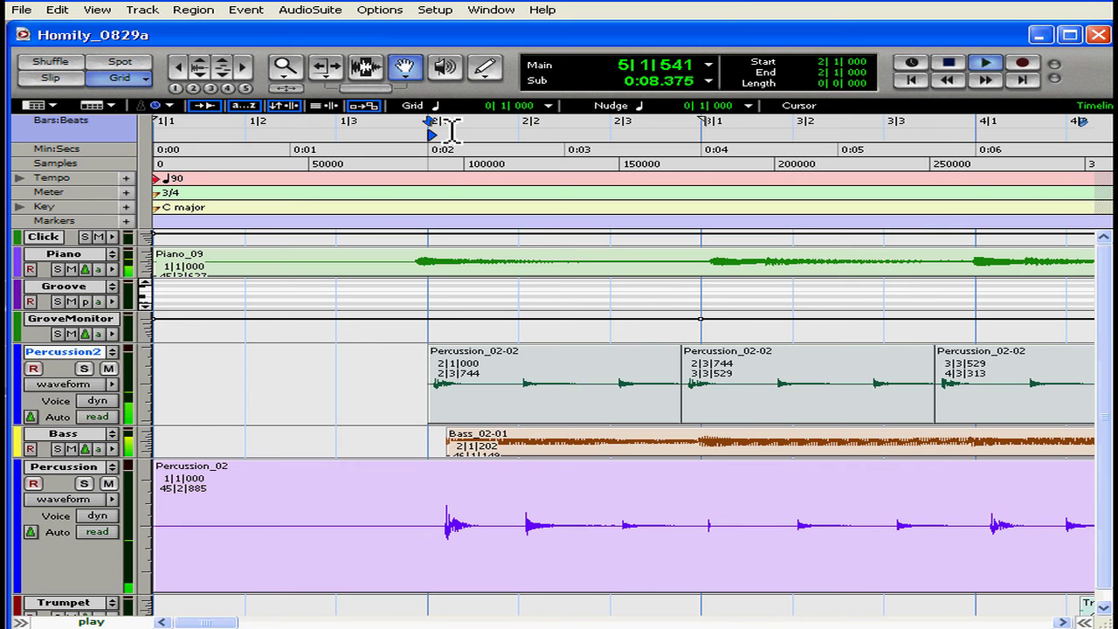
pyautogui.press('space')
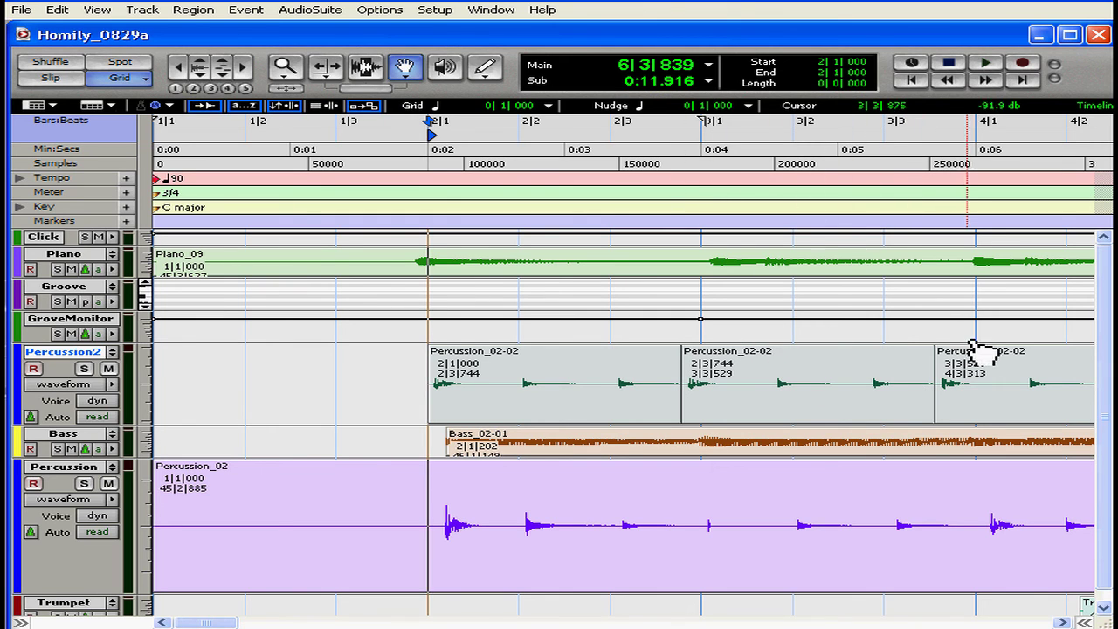
pyautogui.hotkey('ctrl', 'z')
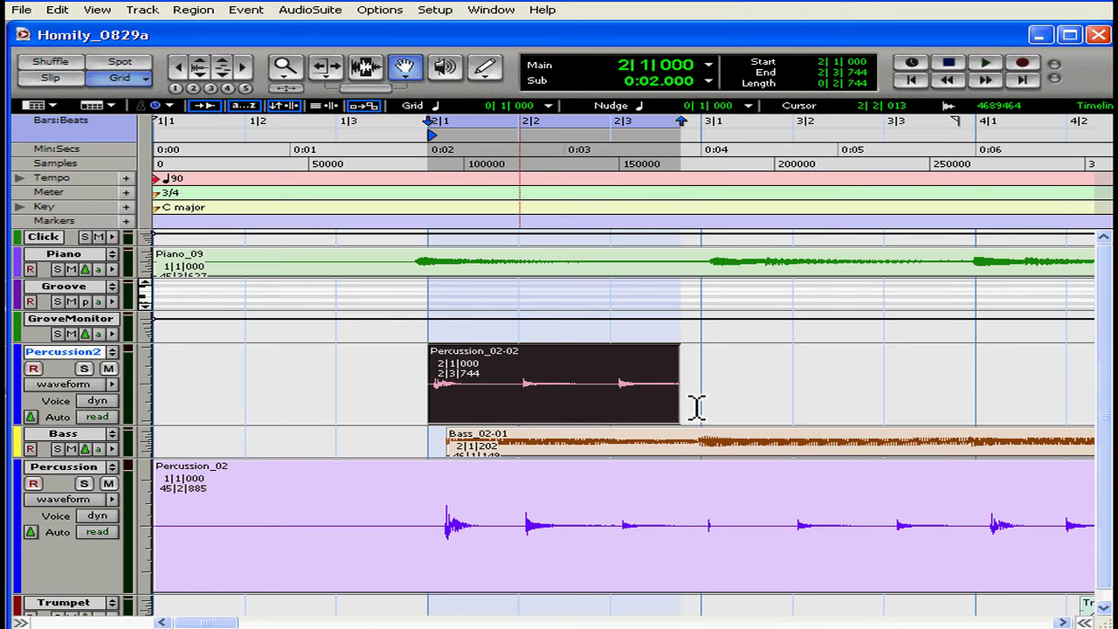
# - Extend the end of the Percussion2 region to 3|1|000 with the Trimmer so that it fills one full bar
pyautogui.click(327, 70)
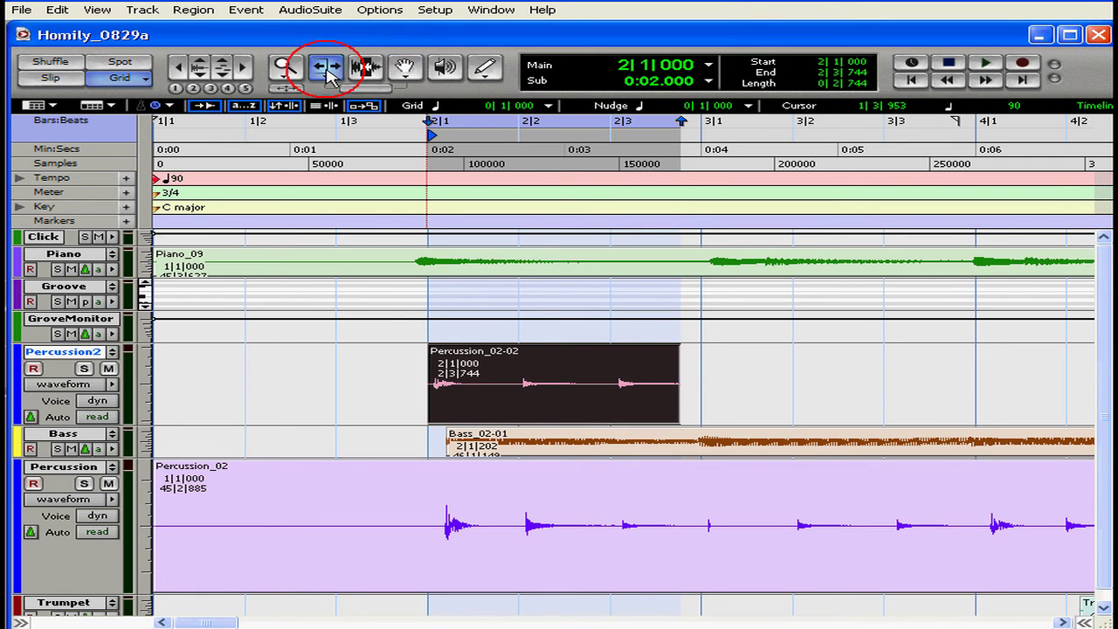
pyautogui.moveTo(677, 395); pyautogui.dragTo(704, 394)
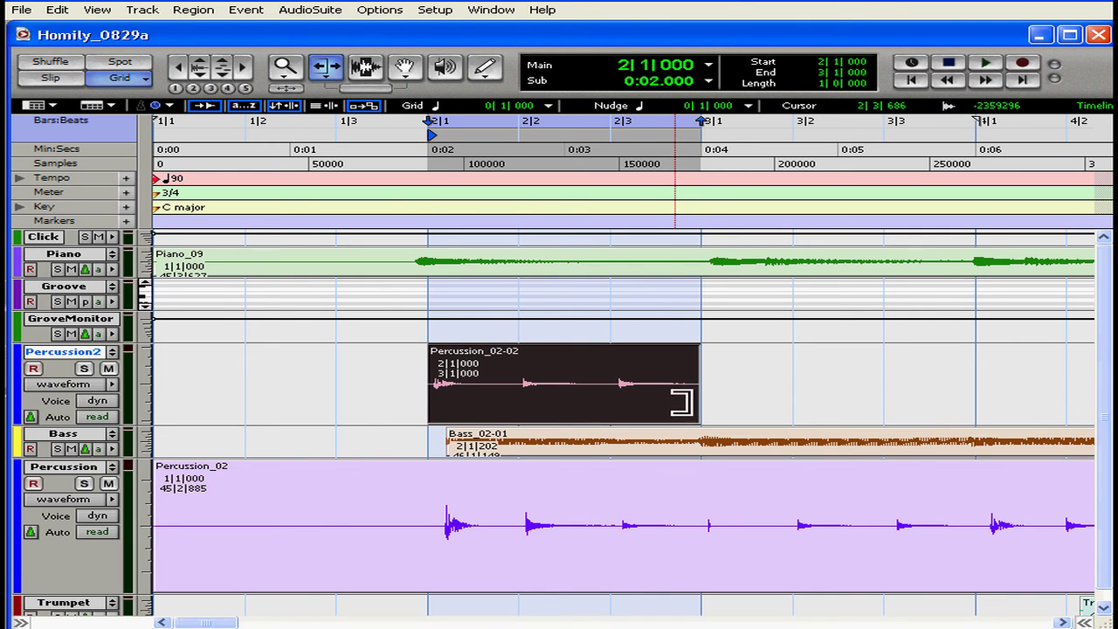
pyautogui.click(746, 403)
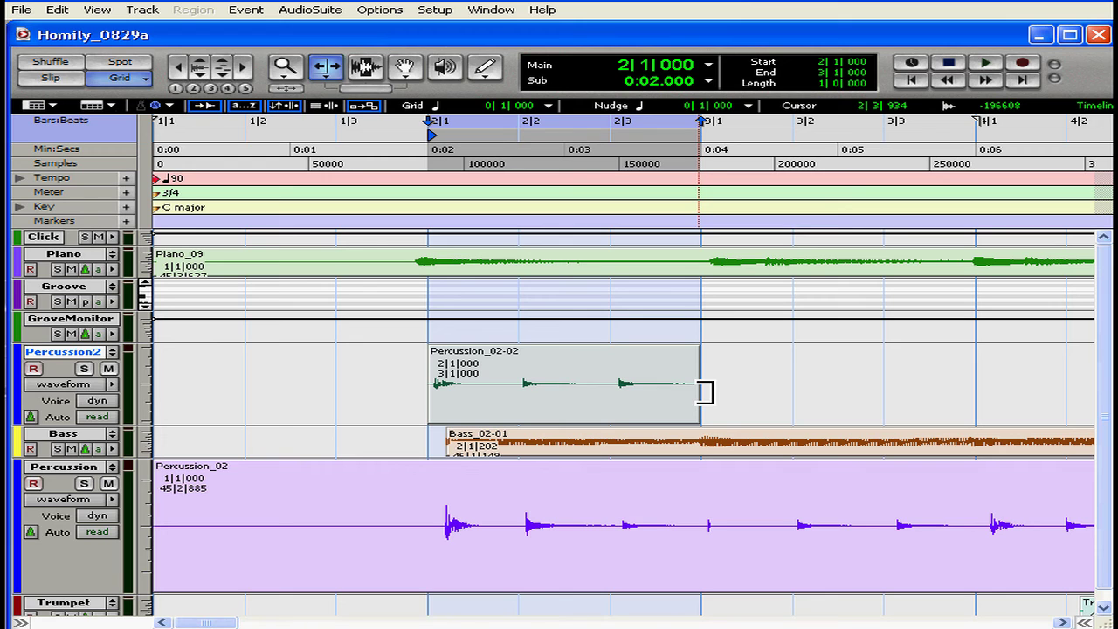
# - Select the one-bar Percussion2 region with the Grabber and repeat it 10 times
pyautogui.click(404, 68)
pyautogui.click(608, 378)
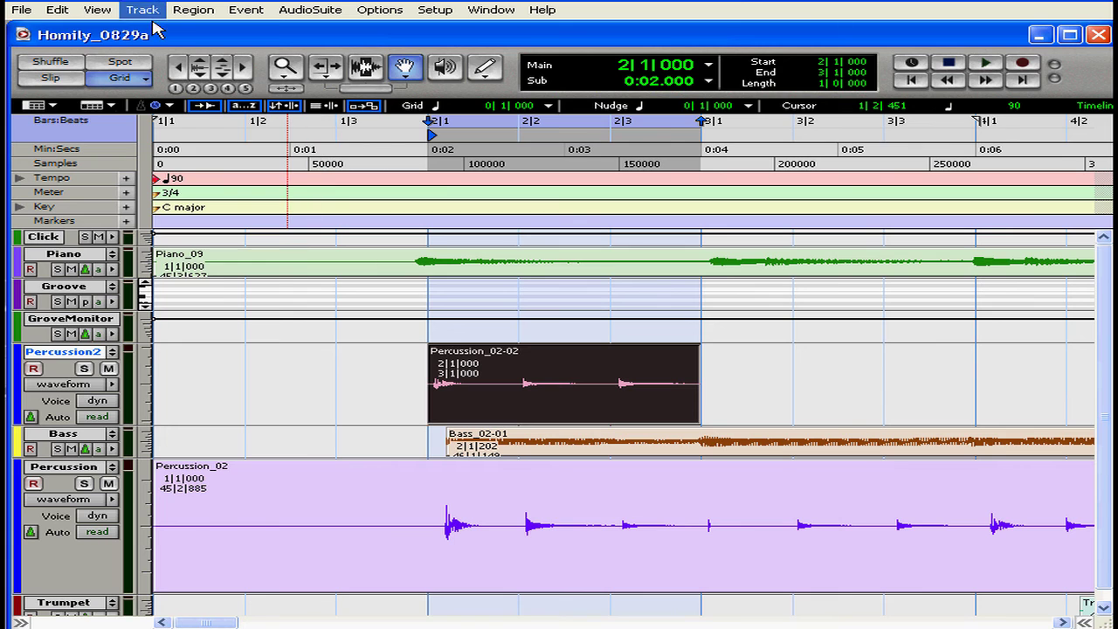
pyautogui.click(57, 10)
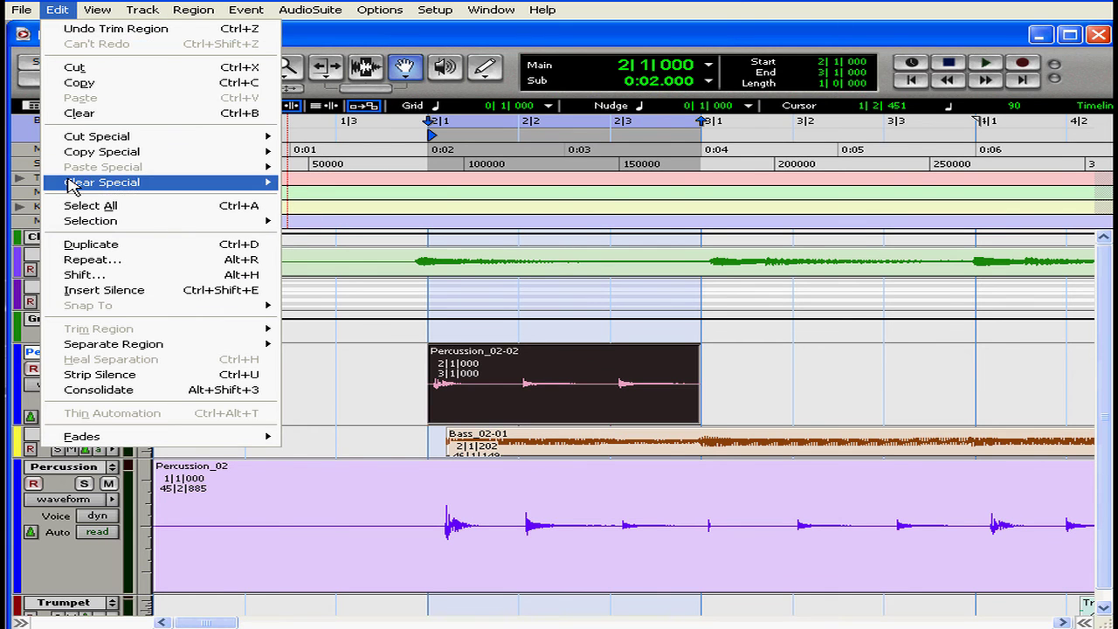
pyautogui.click(73, 260)
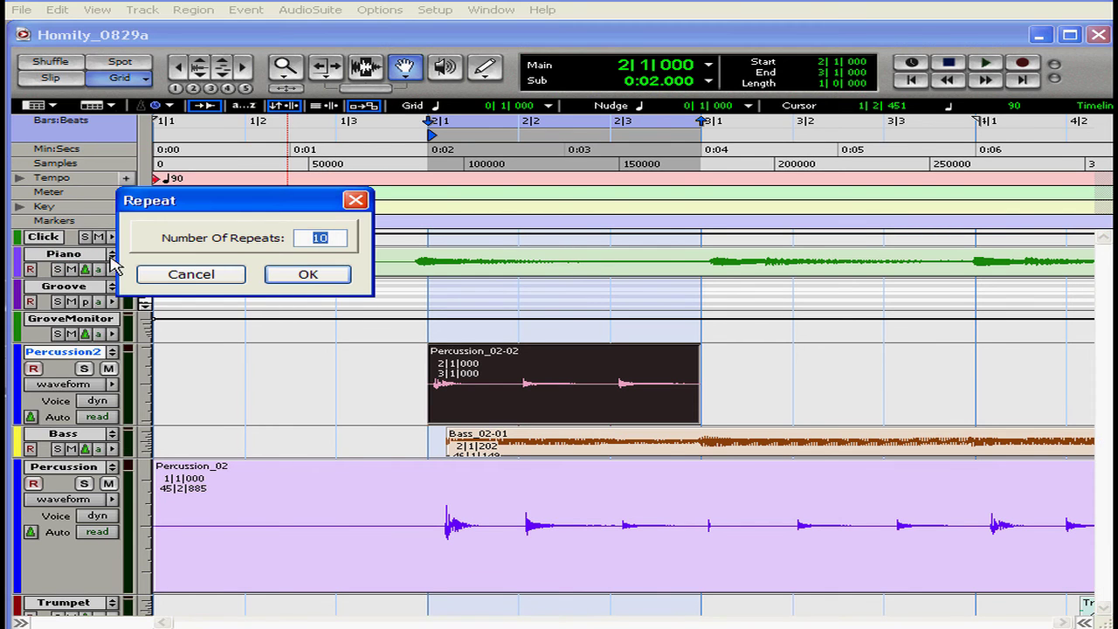
pyautogui.click(309, 275)
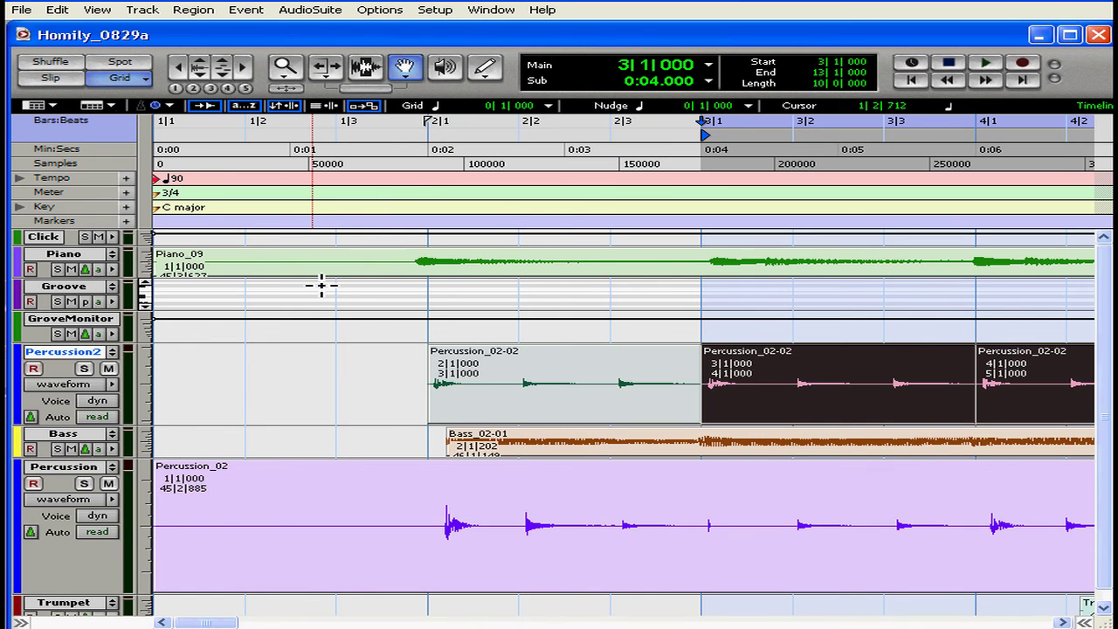
# - Place the edit cursor at 2|1|000, 1|2|000, 1|3|000 and again 1|2|000 to check the quarter-note snapping
pyautogui.click(387, 161)
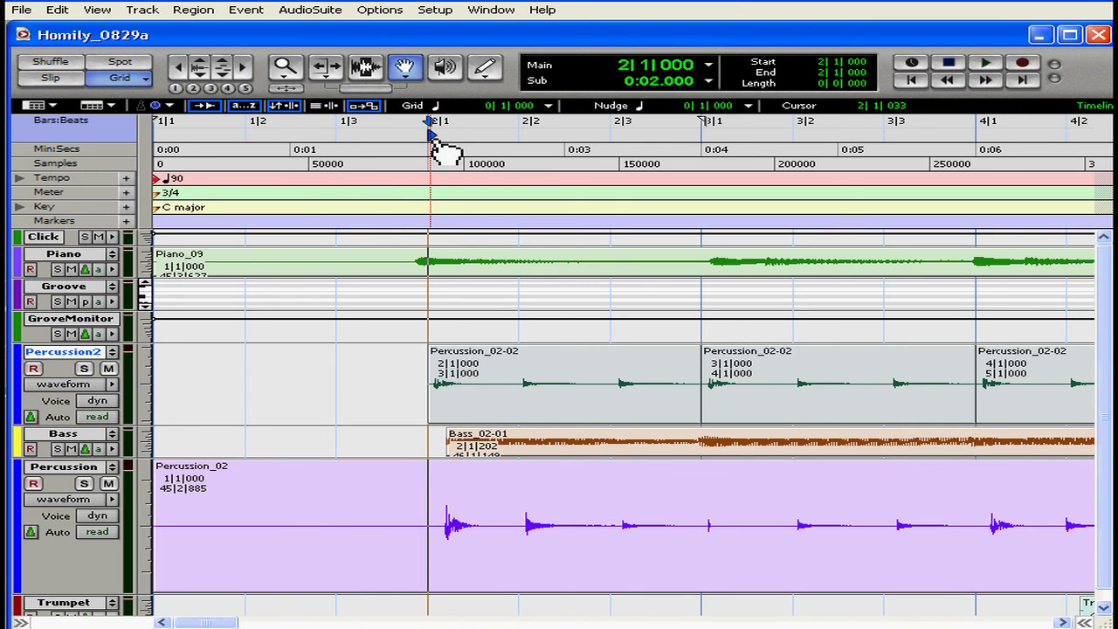
pyautogui.moveTo(437, 144); pyautogui.dragTo(251, 148)
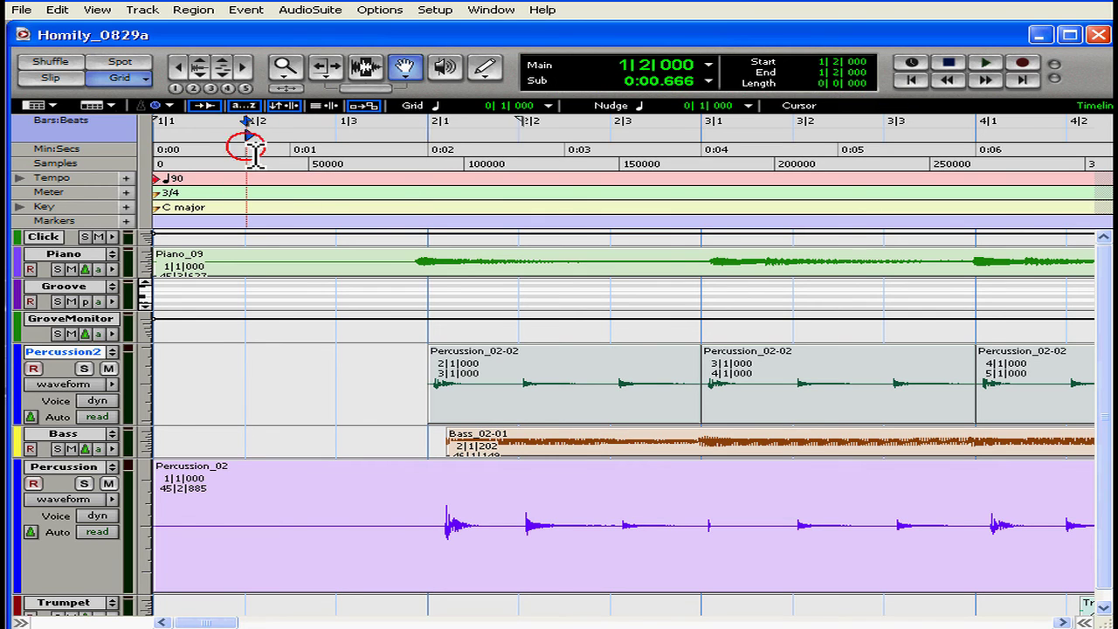
pyautogui.click(353, 147)
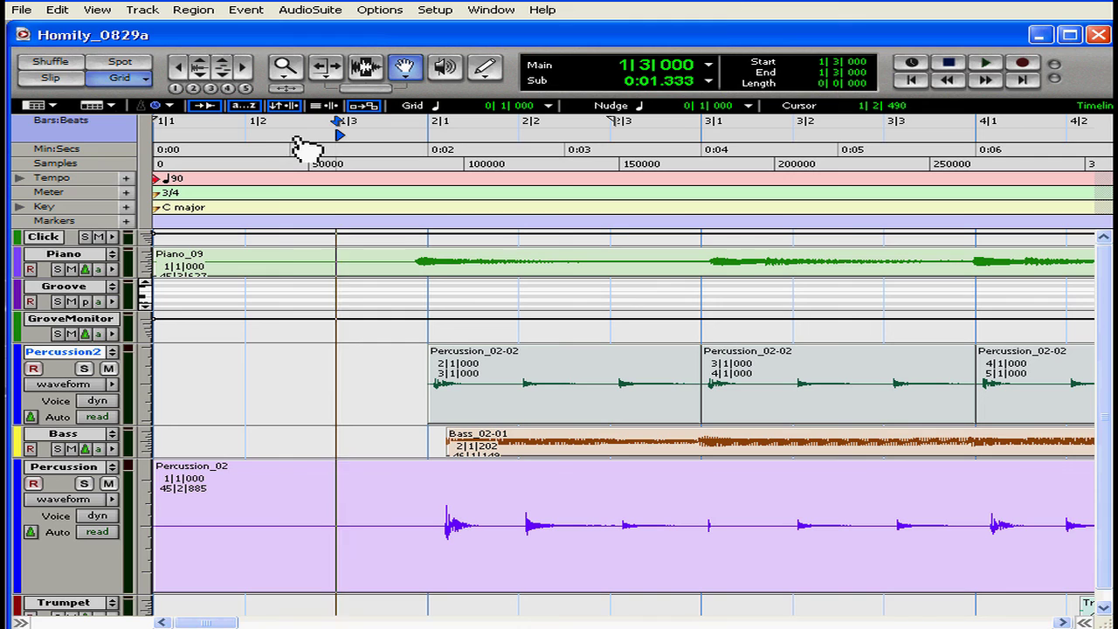
pyautogui.click(244, 144)
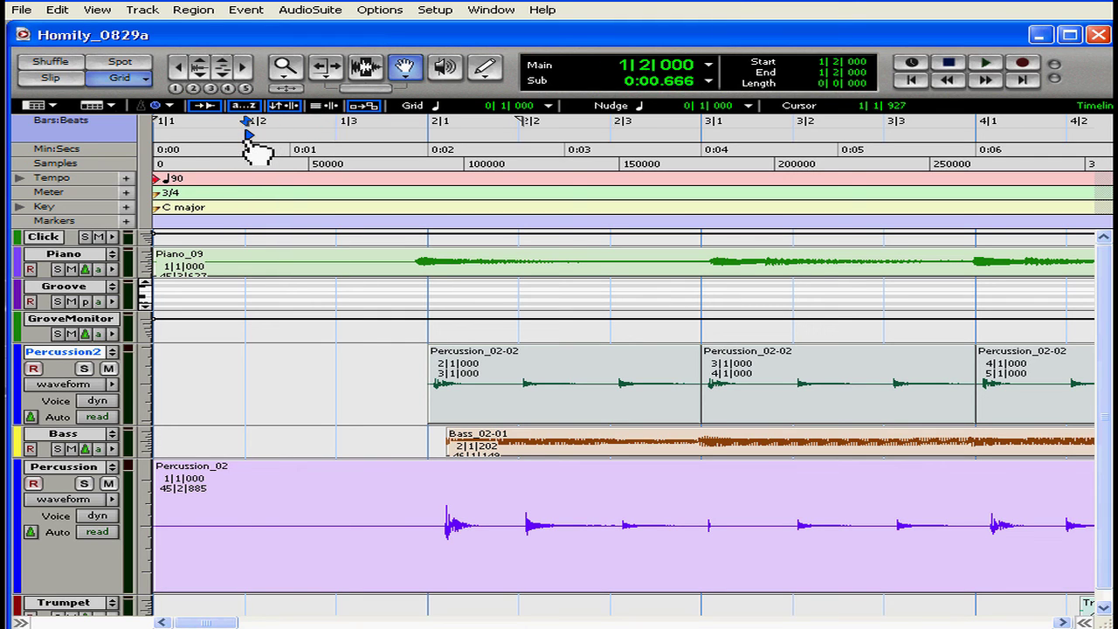
# - Set the grid value to 1/8 note
pyautogui.click(549, 105)
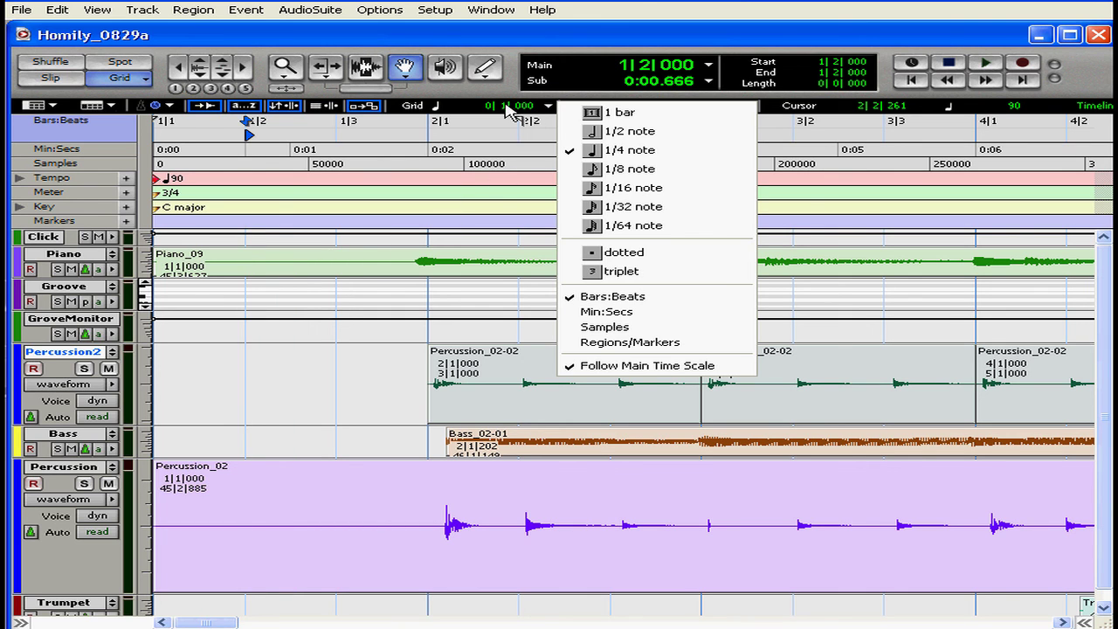
pyautogui.click(614, 170)
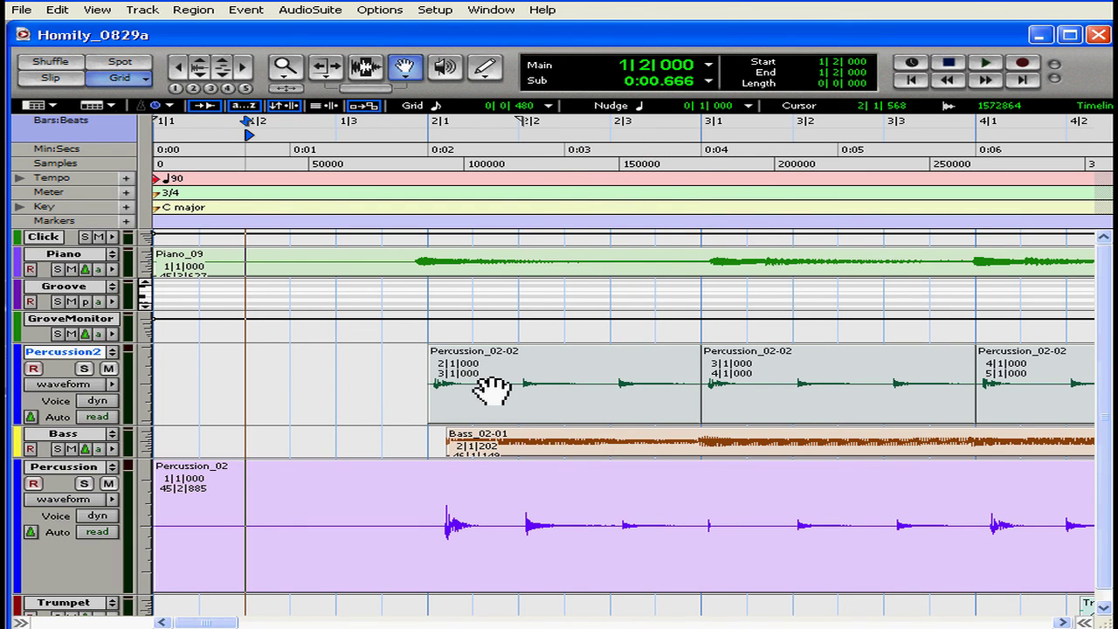
# - Try moving the first Percussion2 region earlier to 1|3|000 and 1|3|480 on the eighth-note grid, and undo the move
pyautogui.moveTo(499, 387); pyautogui.dragTo(425, 393)
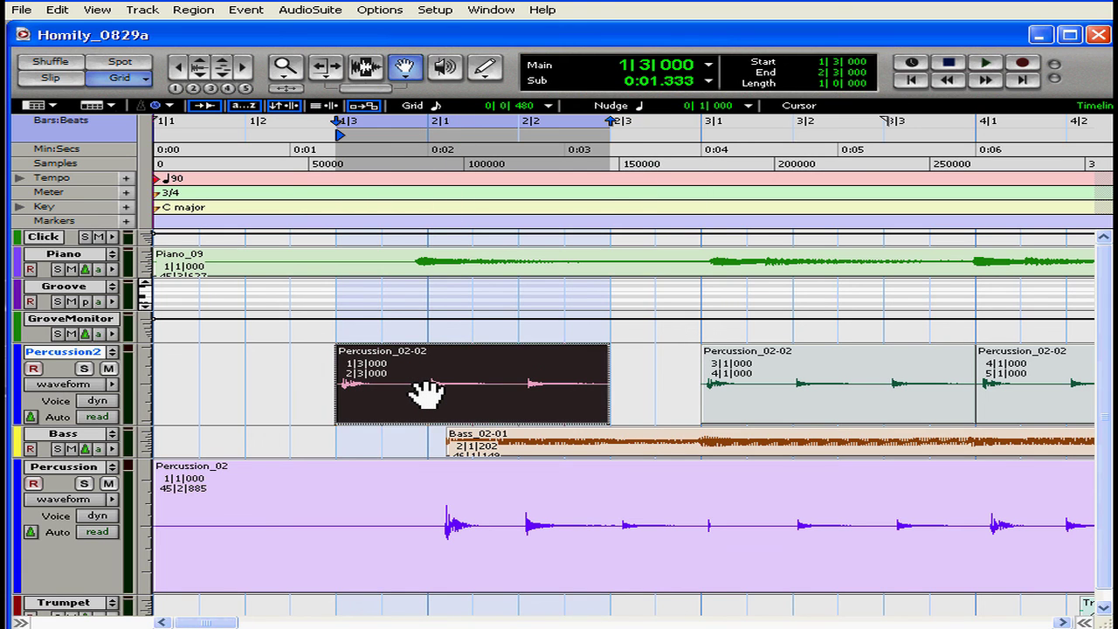
pyautogui.hotkey('ctrl', 'z')
pyautogui.hotkey('ctrl', 'z')
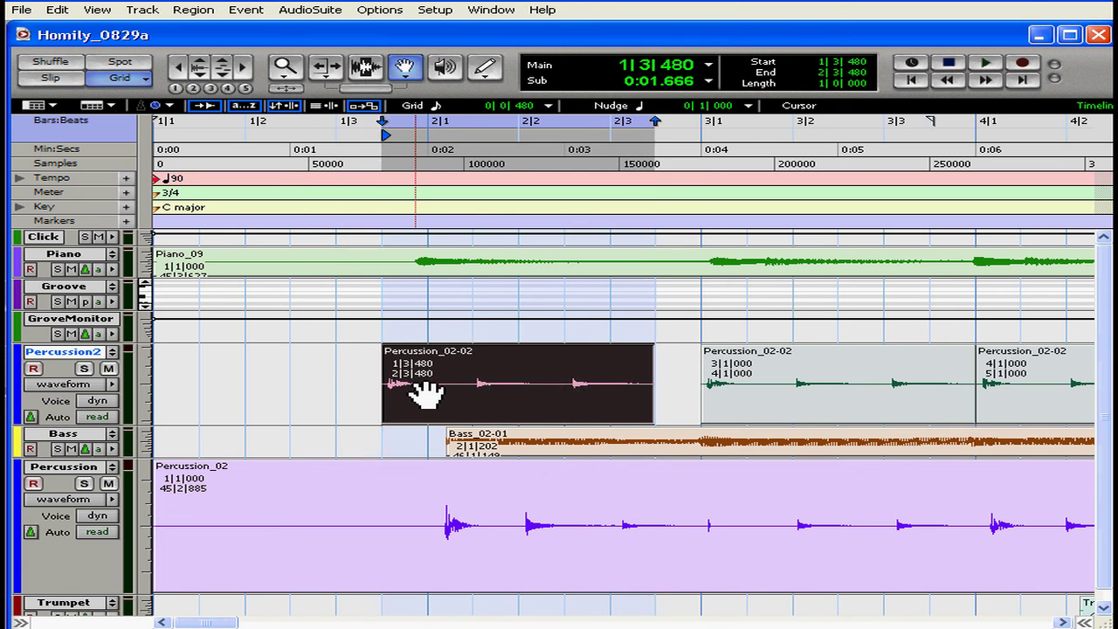
# - Play the session from 1|3|480 to hear the repeated Percussion2 regions, and stop playback
pyautogui.click(380, 157)
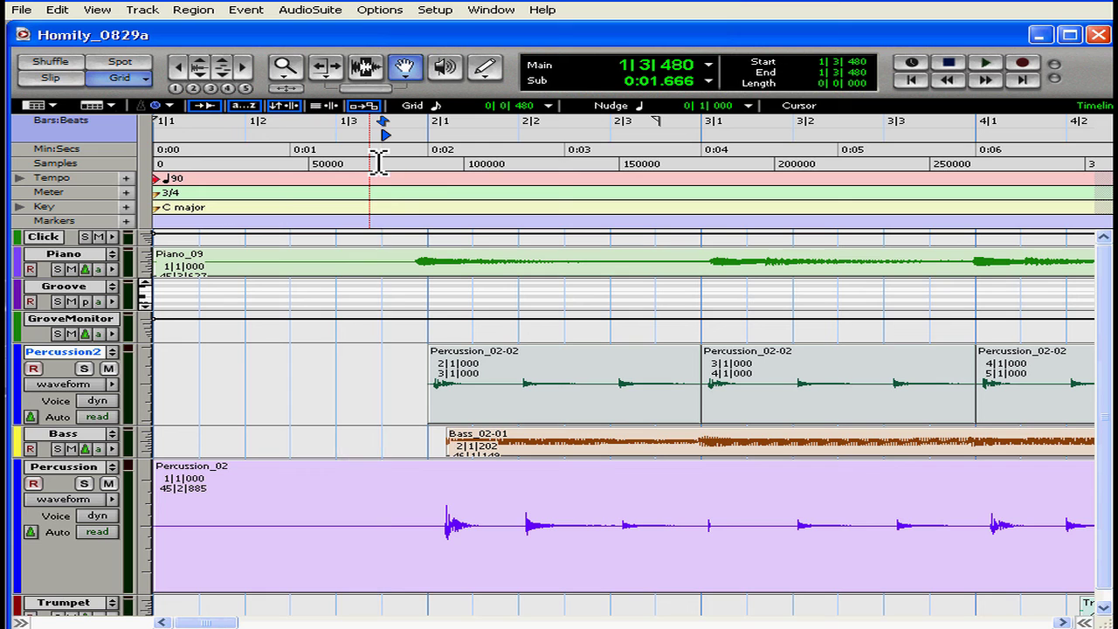
pyautogui.press('space')
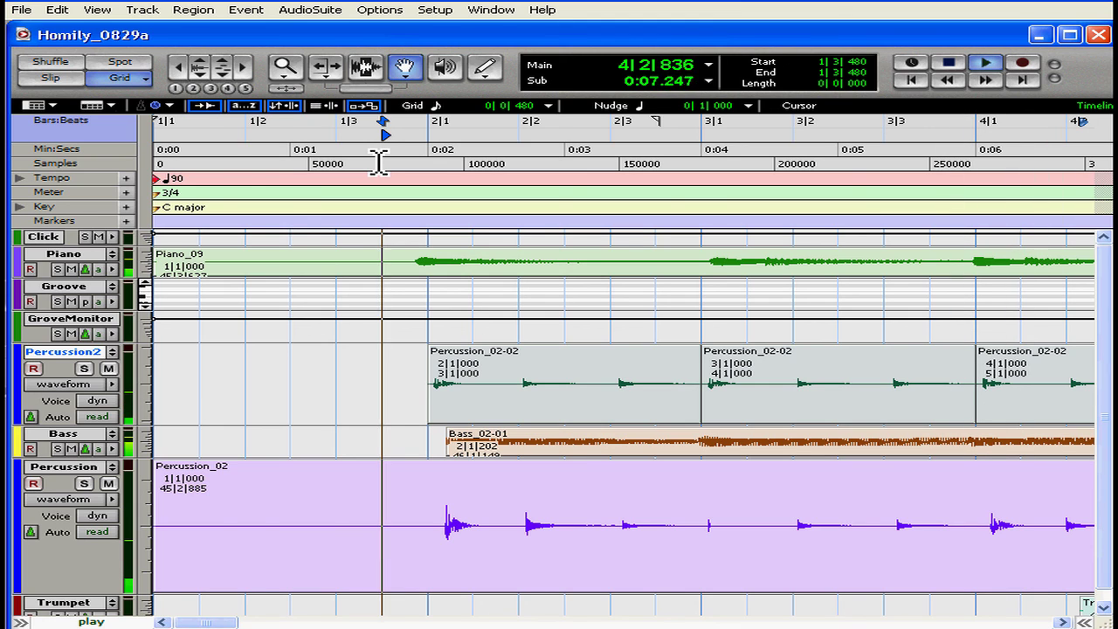
pyautogui.press('space')
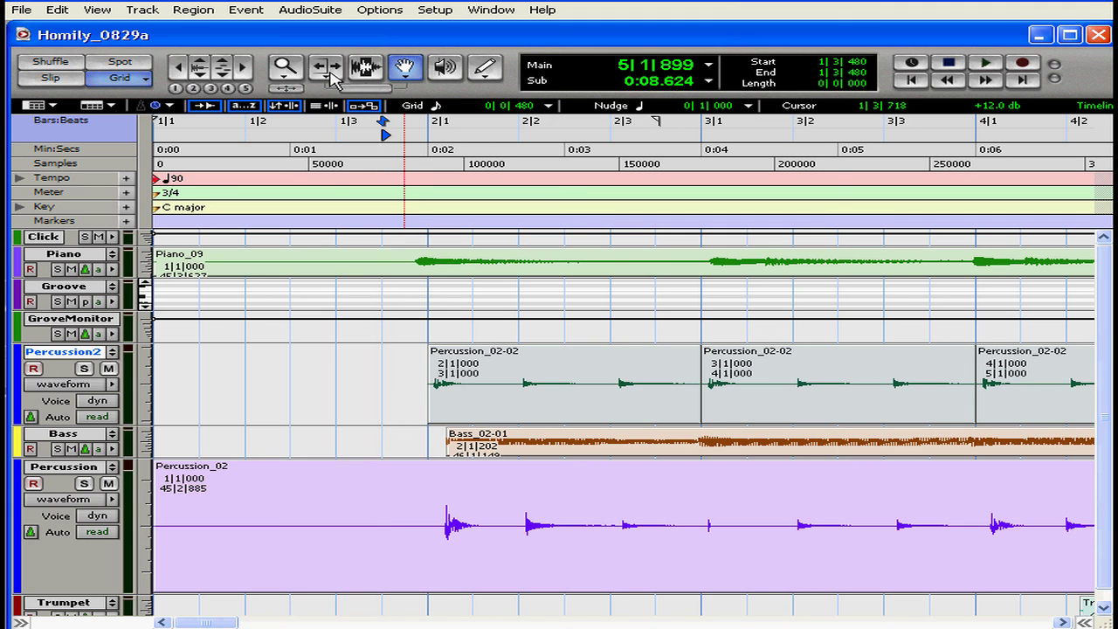
# - Activate the Selector tool
pyautogui.click(371, 77)
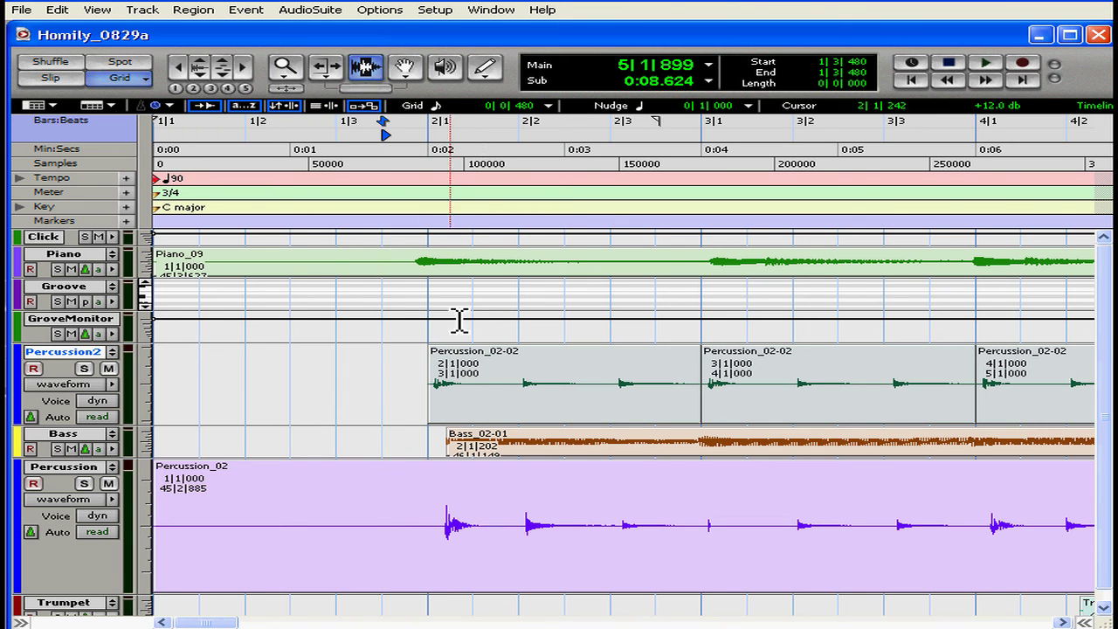
pyautogui.click(1107, 603)
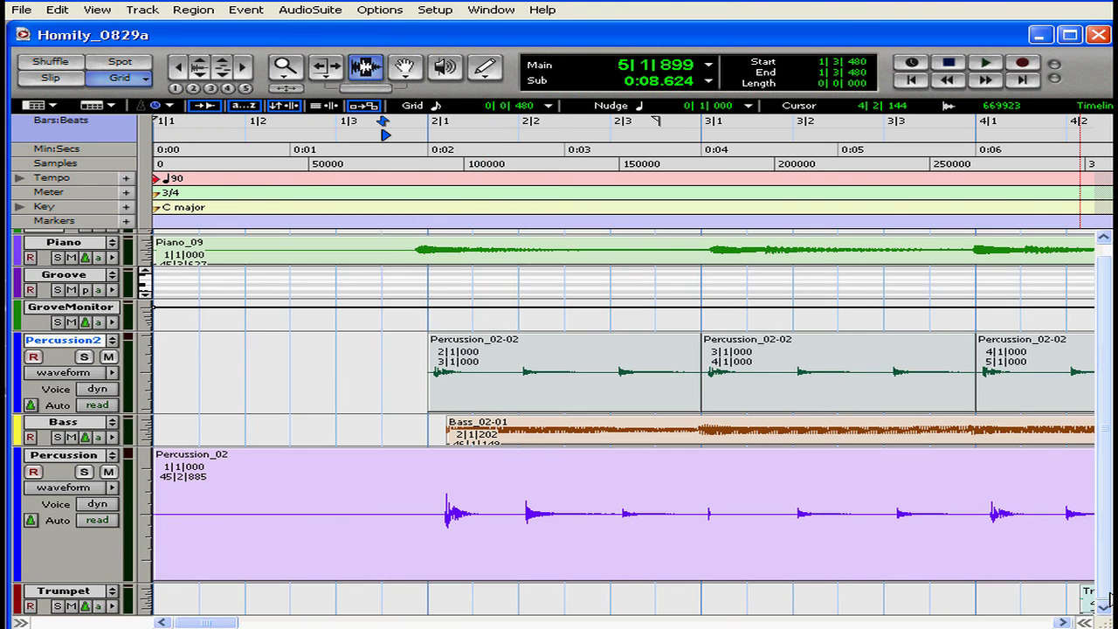